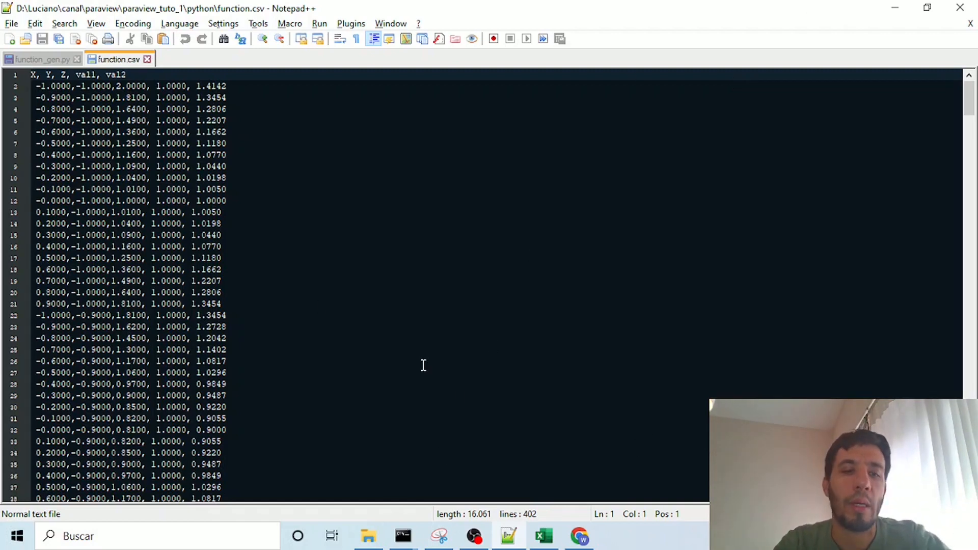
Step: Launch ParaView 5.10.0-RC1 and maximize its window
key("super")
type("para")
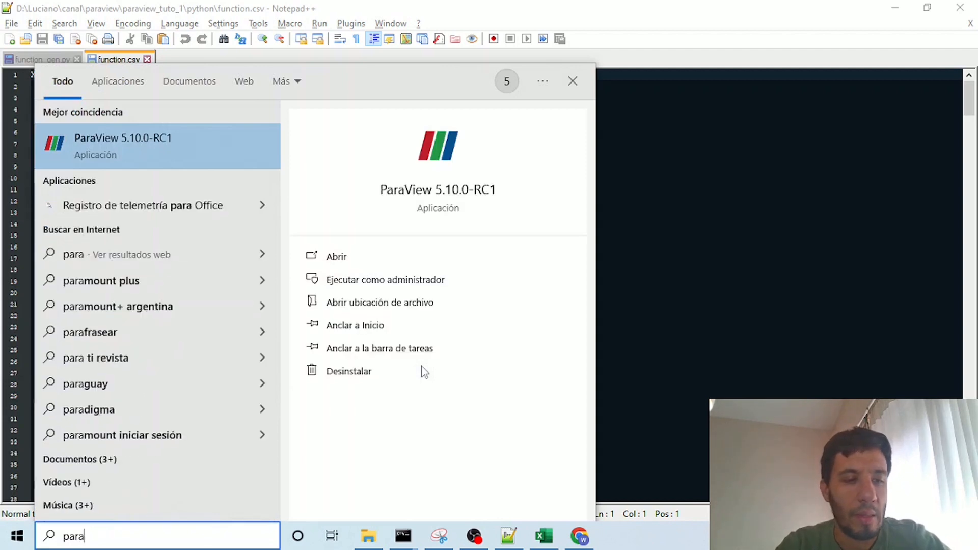
left_click(224, 145)
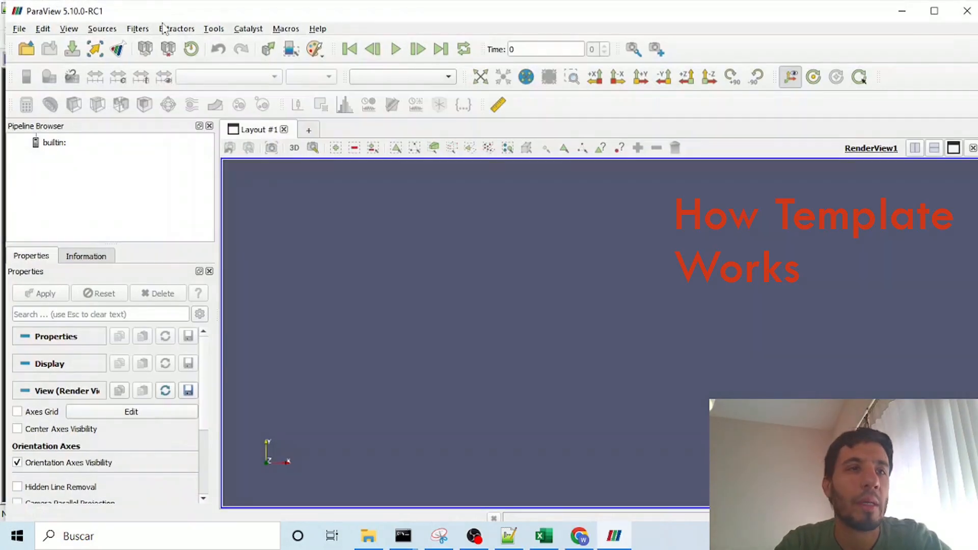
double_click(134, 12)
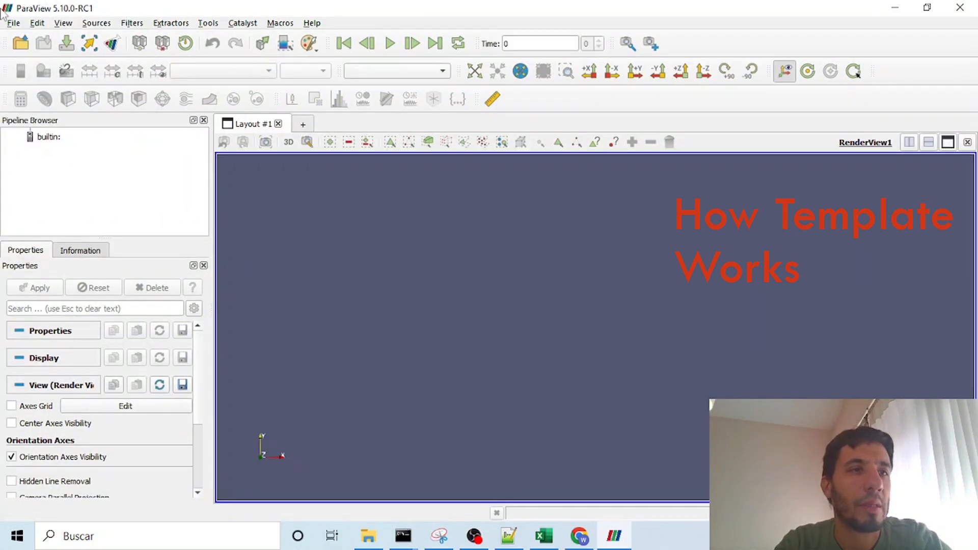
Step: Load the state file python_new.pvsm from the python folder, choosing file names with function.csv as data source, and dismiss the output messages
left_click(13, 23)
left_click(61, 90)
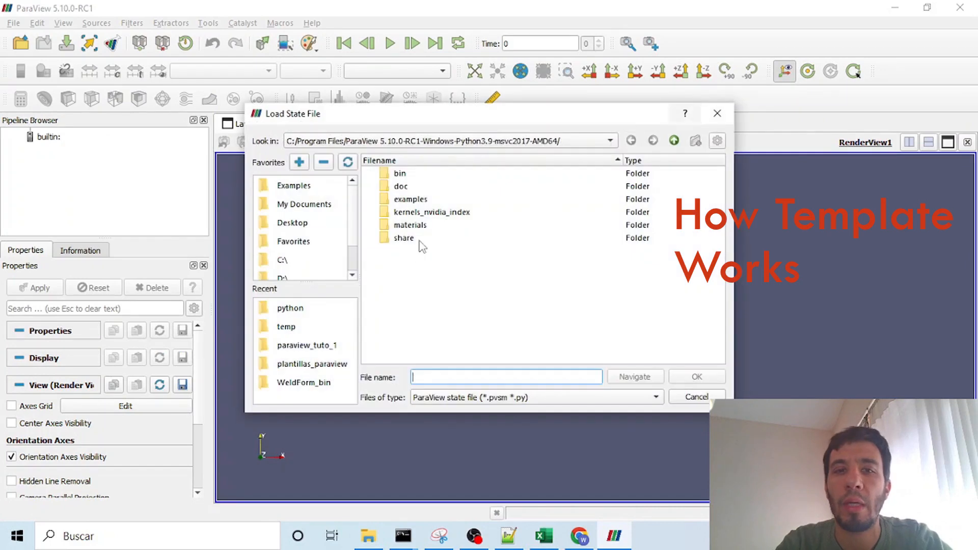
left_click(286, 308)
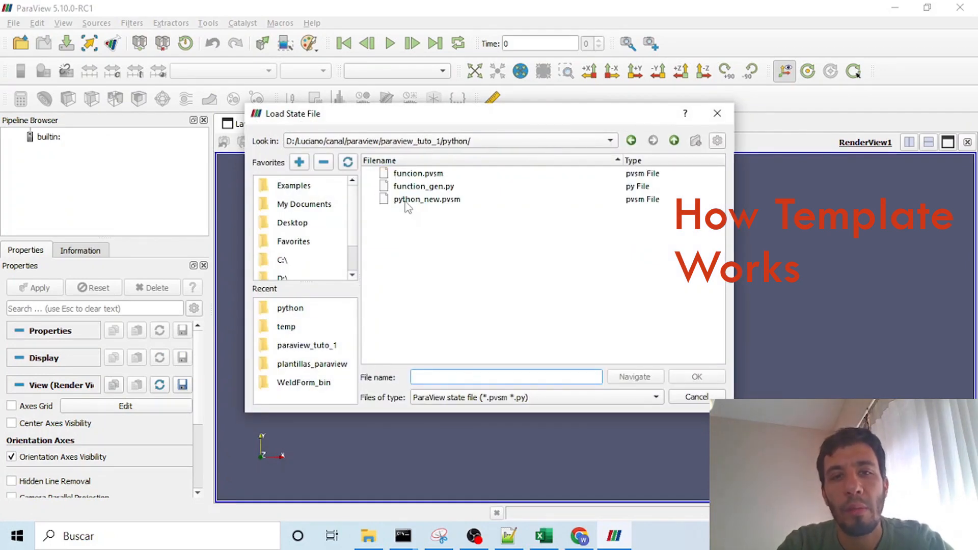
double_click(410, 199)
left_click(469, 142)
left_click(509, 172)
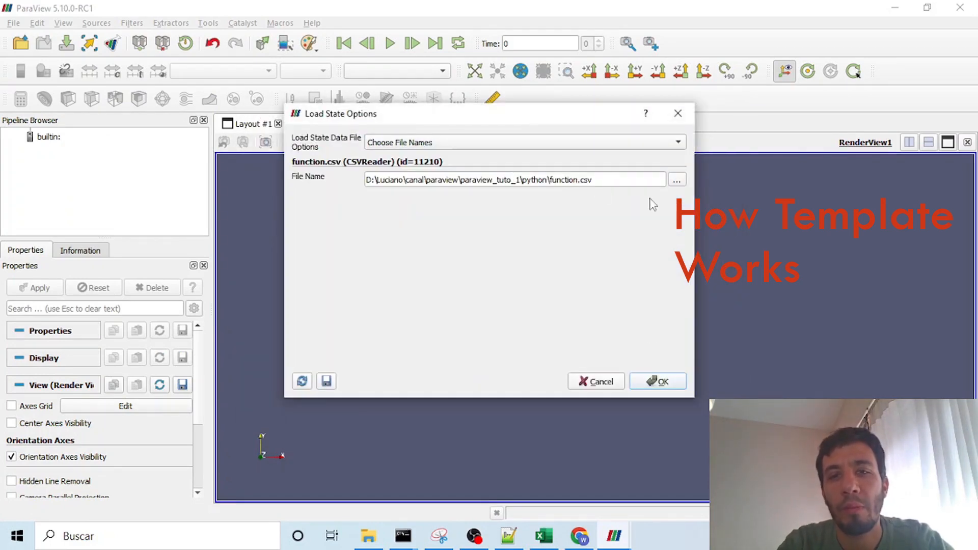
left_click(660, 383)
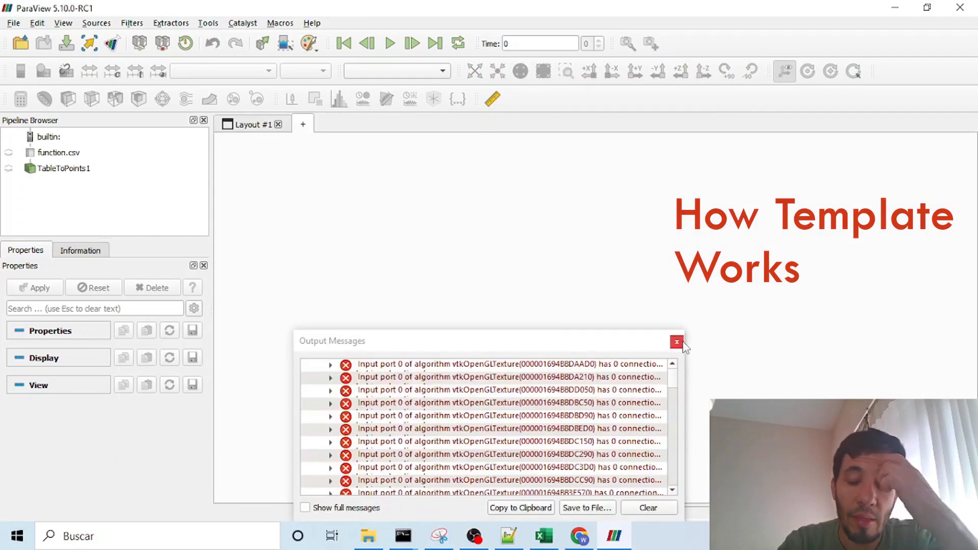
left_click(676, 342)
Step: Orbit and zoom around the loaded point surface to inspect its shape and val2 coloring
mouse_move(561, 357)
left_mouse_down()
mouse_move(530, 353)
mouse_move(547, 349)
mouse_move(554, 363)
mouse_move(499, 362)
mouse_move(432, 340)
left_mouse_up()
scroll(555, 365, "up", 3)
scroll(576, 382, "down", 2)
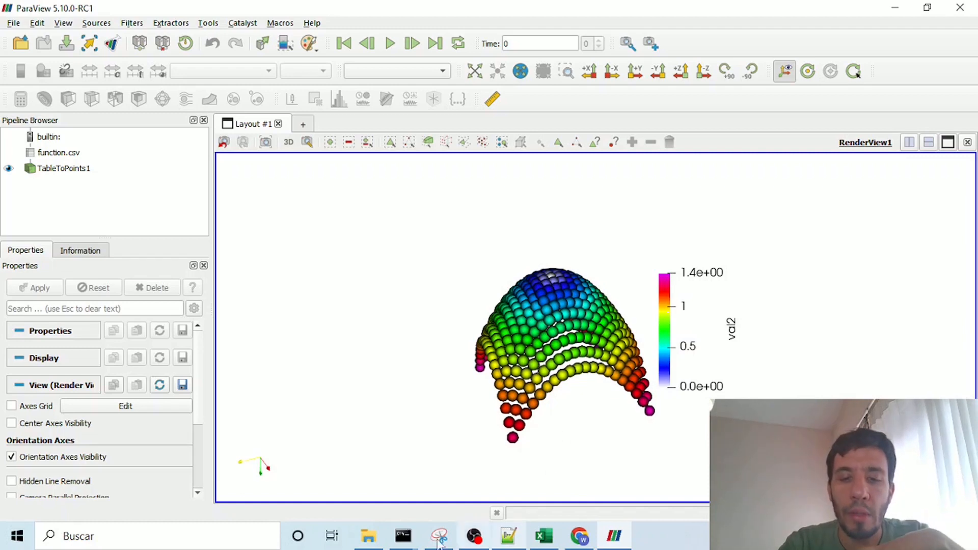
Step: Switch to Notepad++ to review the X, Y, Z, val1 and val2 rows of function.csv, and return to ParaView
left_click(502, 537)
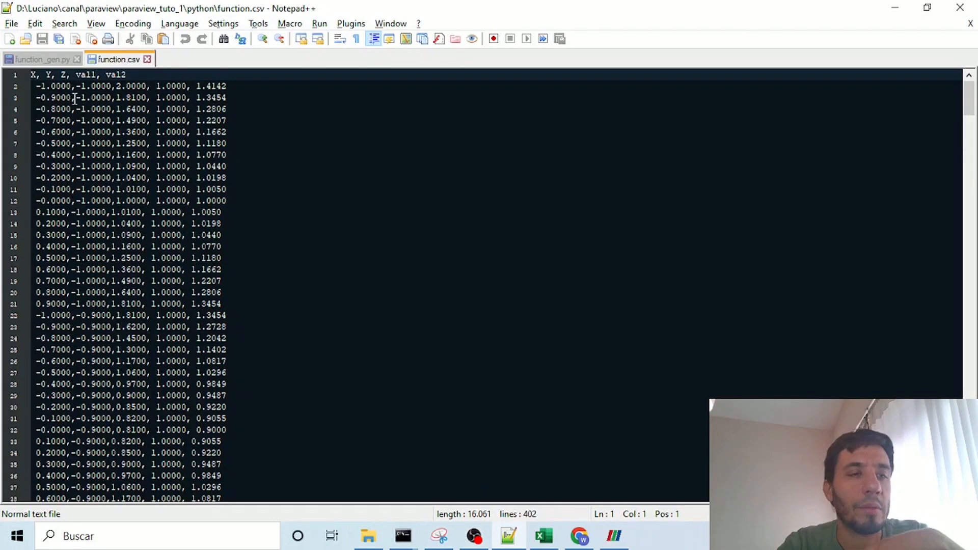
left_click(243, 242, "shift")
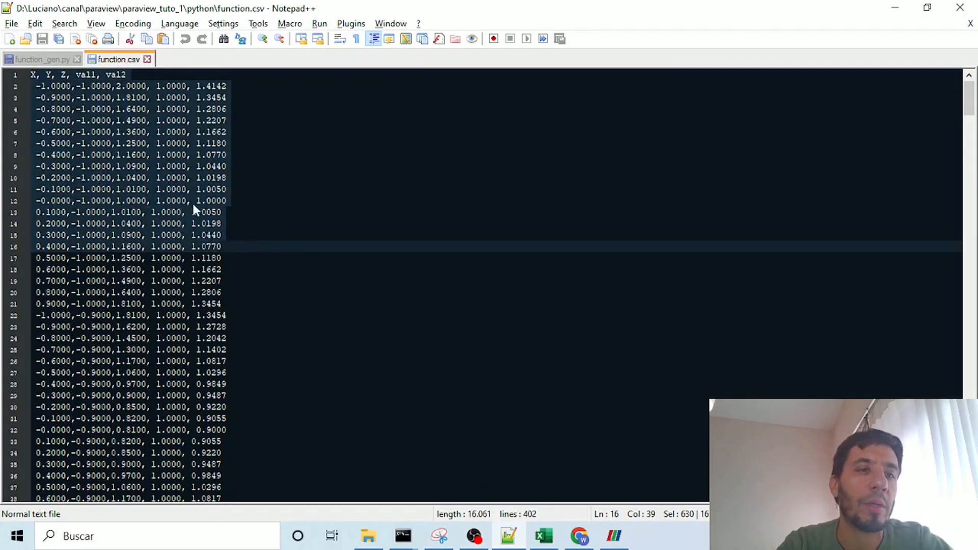
scroll(192, 201, "down", 20)
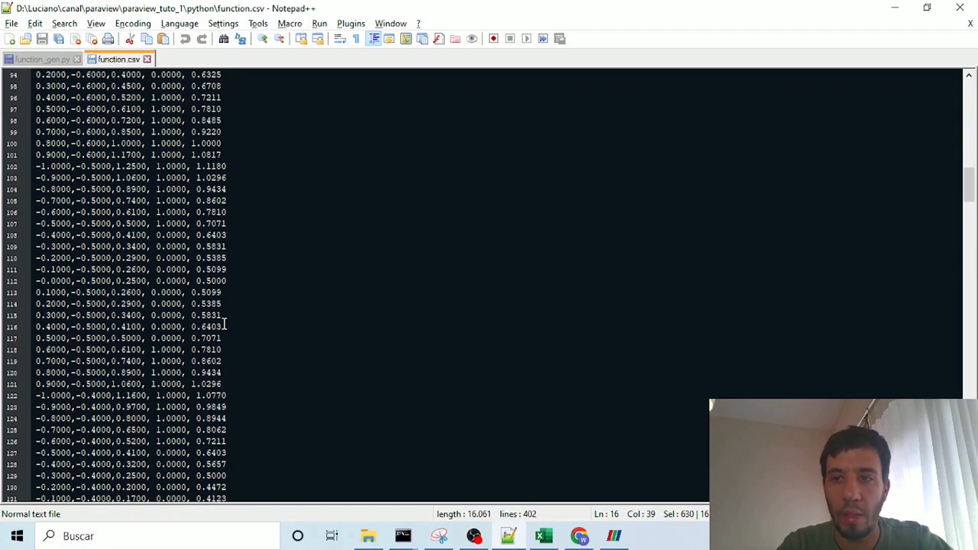
scroll(225, 323, "up", 20)
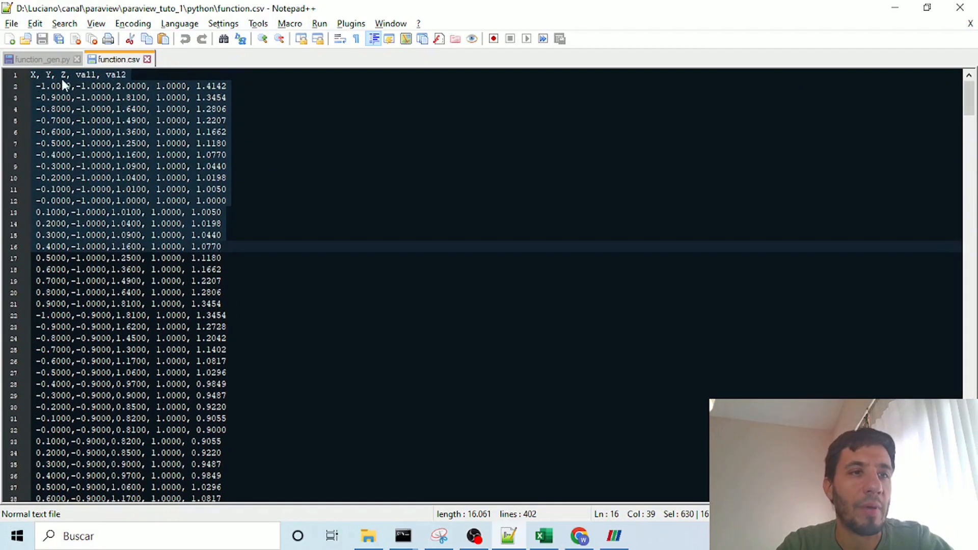
left_click(214, 121)
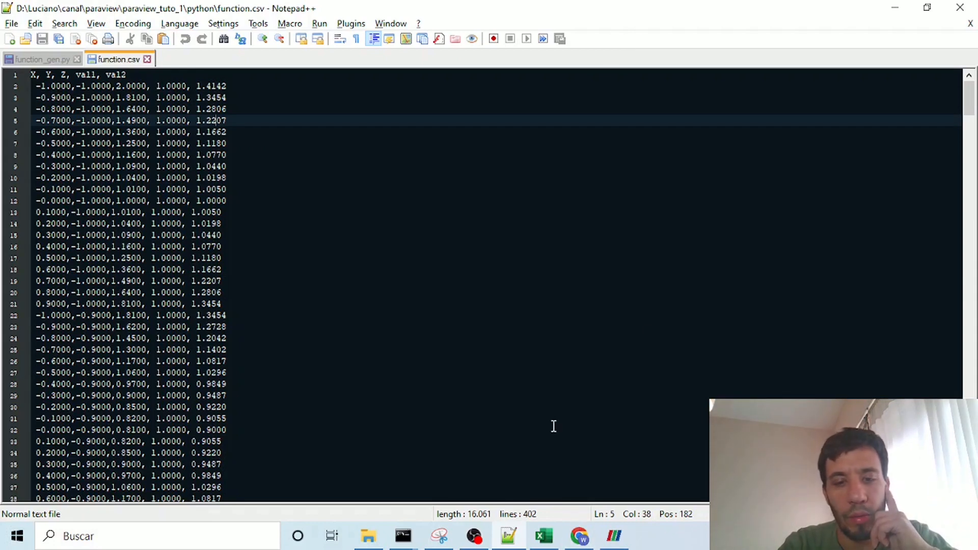
left_click(614, 535)
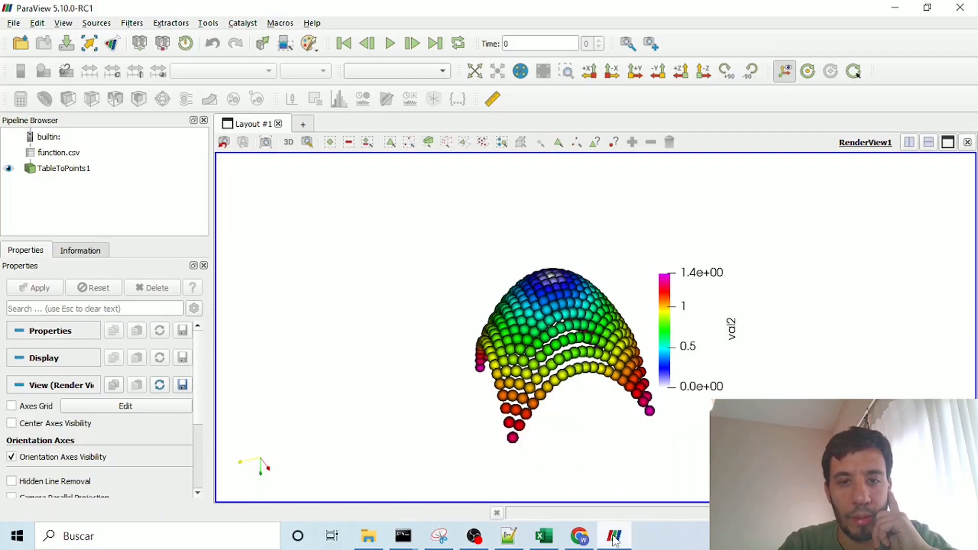
Step: Switch to Chrome and examine the ParaView download page and its web address
left_click(580, 536)
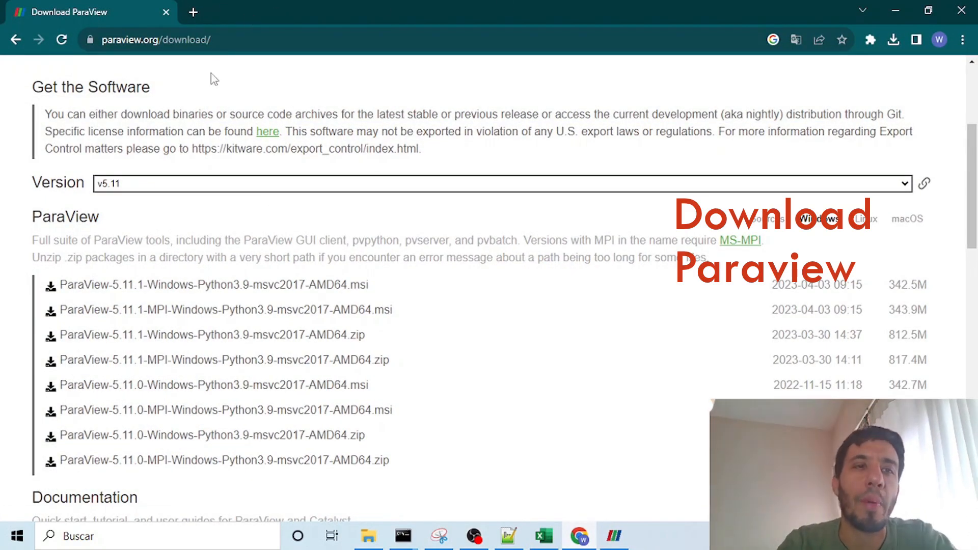
left_click(228, 39)
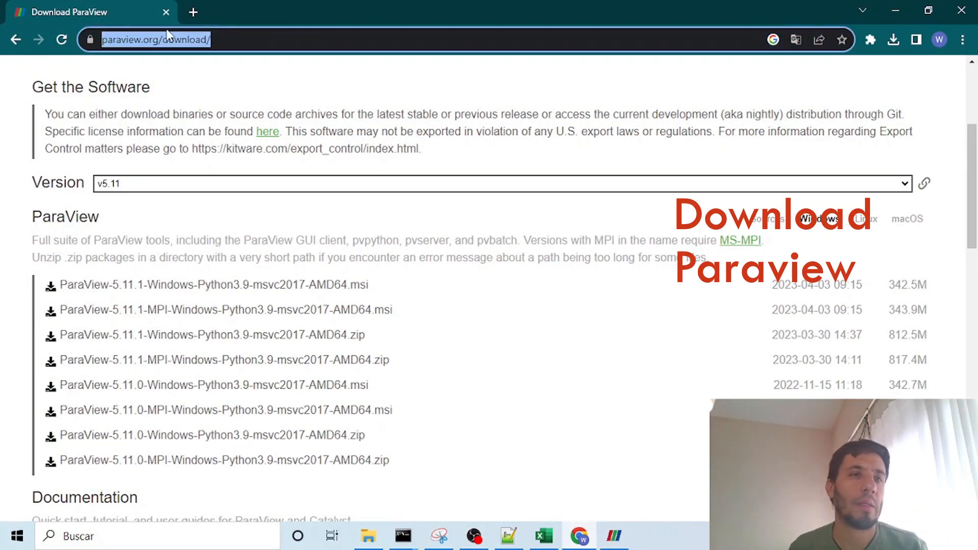
left_click(297, 35)
left_click_drag(299, 37, 2, 23)
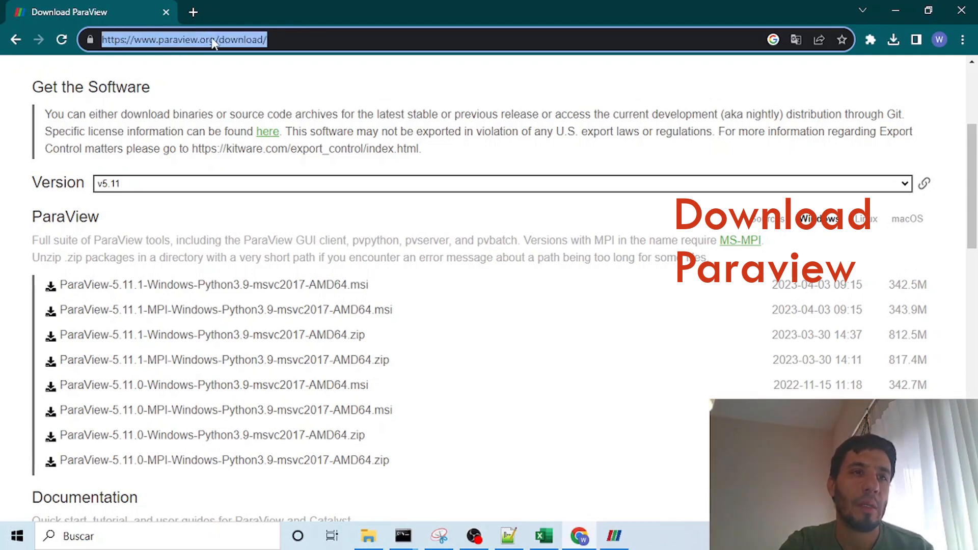
triple_click(189, 40)
left_click_drag(973, 198, 971, 122)
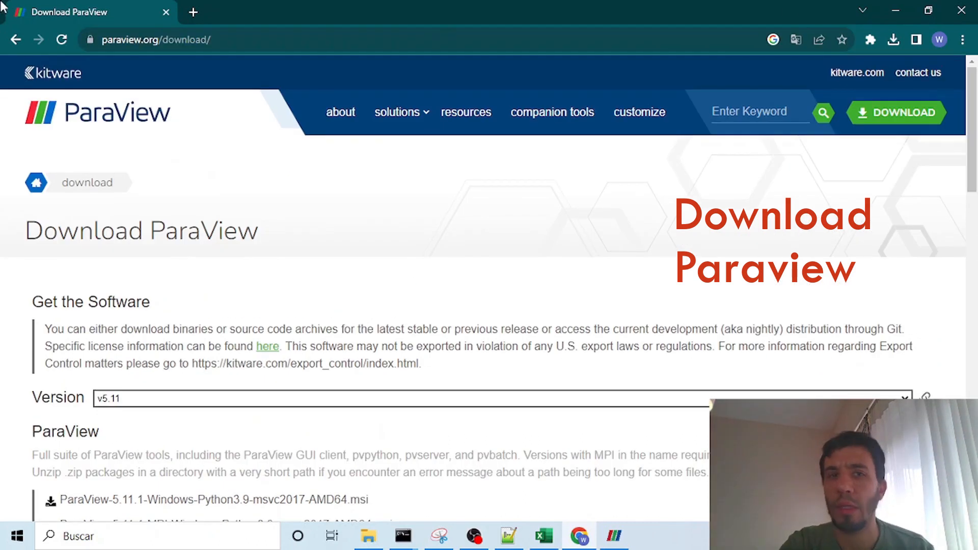
Step: Go back to the paraview download search results, reopen the Download ParaView page to view the Windows installers, and minimize Chrome
left_click(15, 39)
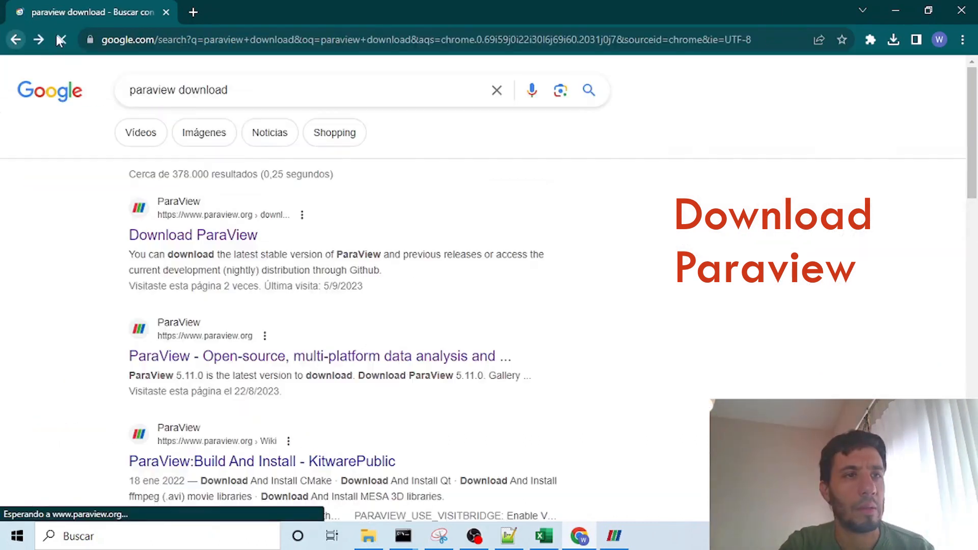
left_click(224, 234)
double_click(207, 39)
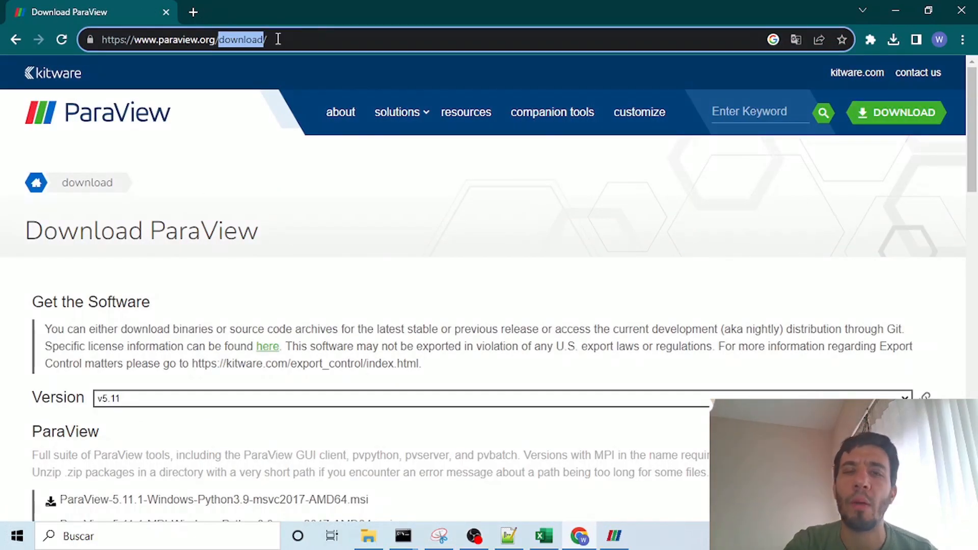
scroll(716, 345, "down", 3)
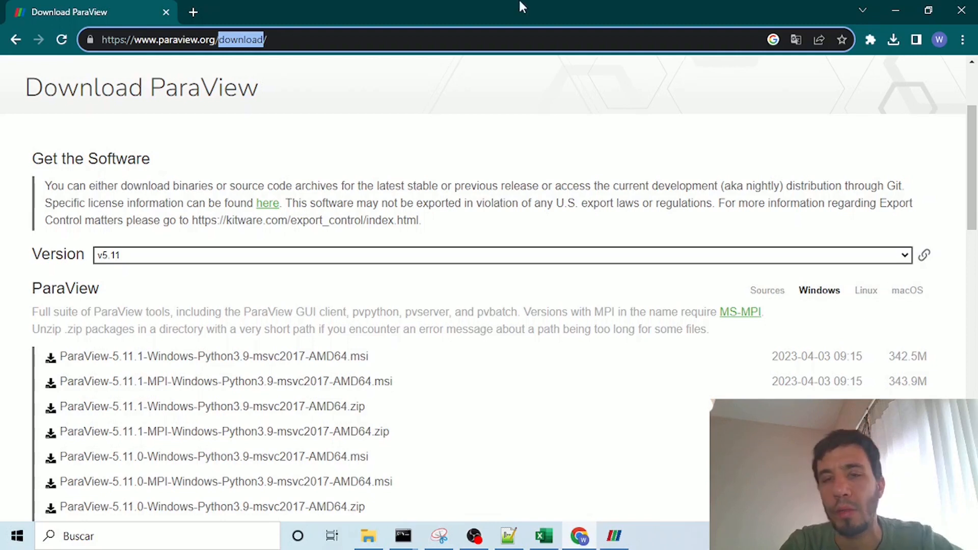
left_click(897, 10)
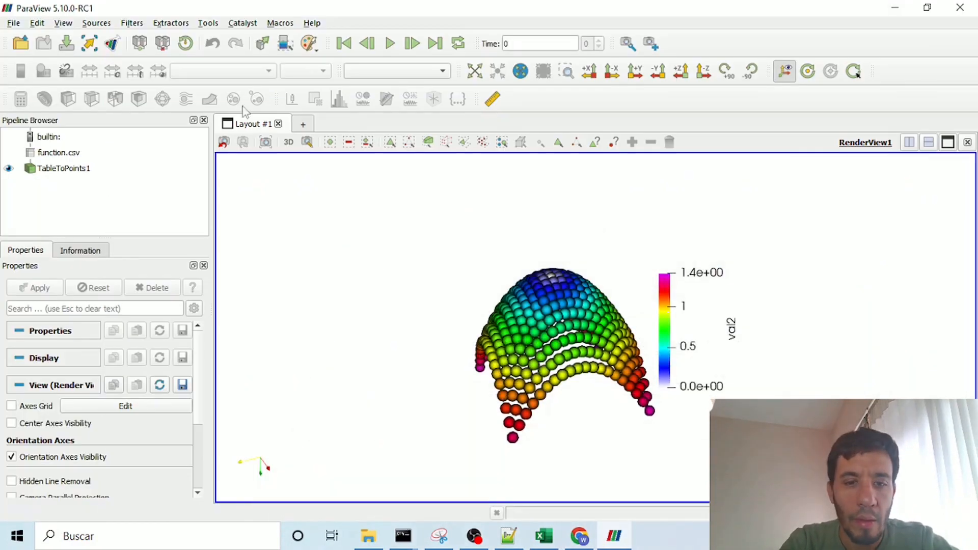
Step: Rotate the point surface in ParaView to view it from above and from the side
left_click_drag(560, 398, 574, 342)
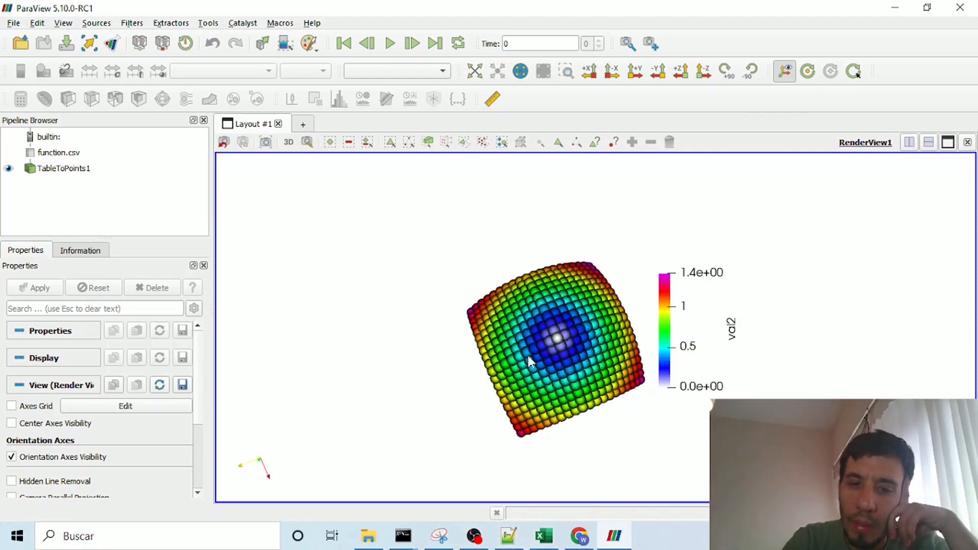
left_click_drag(570, 431, 551, 290)
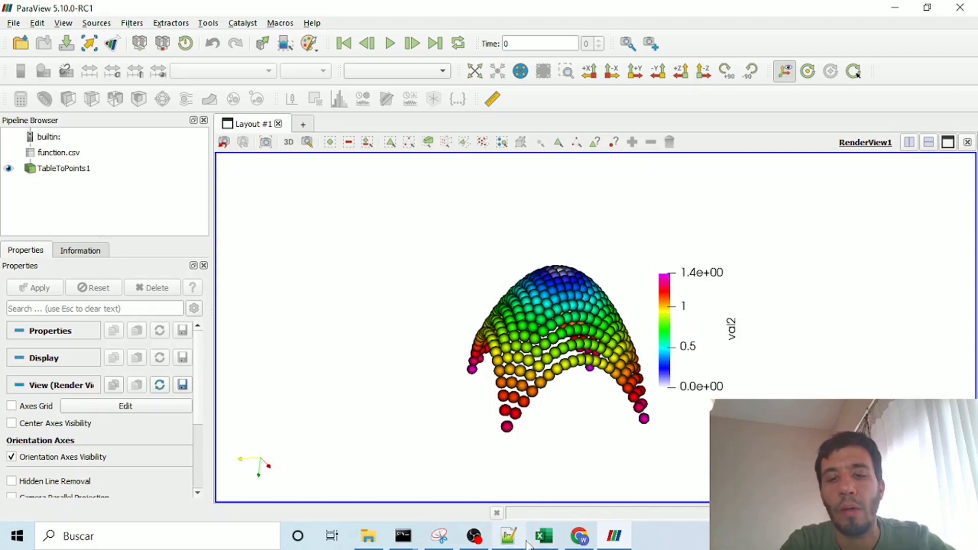
Step: Switch to function_gen.py in Notepad++ and undo the edits so the line x = -1. sits above the inner i loop
left_click(510, 538)
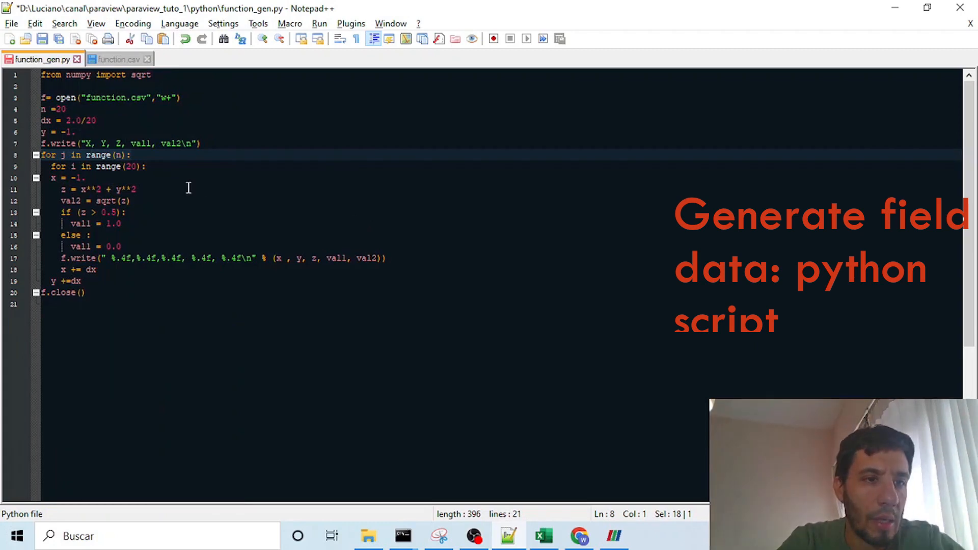
key("ctrl+z")
key("ctrl+y")
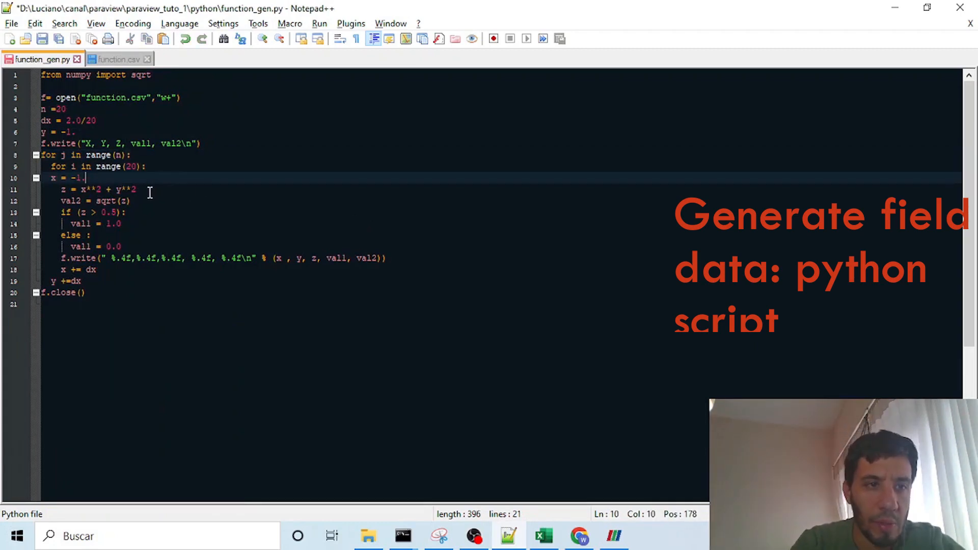
key("ctrl+z")
Step: Replace the inner loop's range argument with n in function_gen.py and save the script
double_click(130, 177)
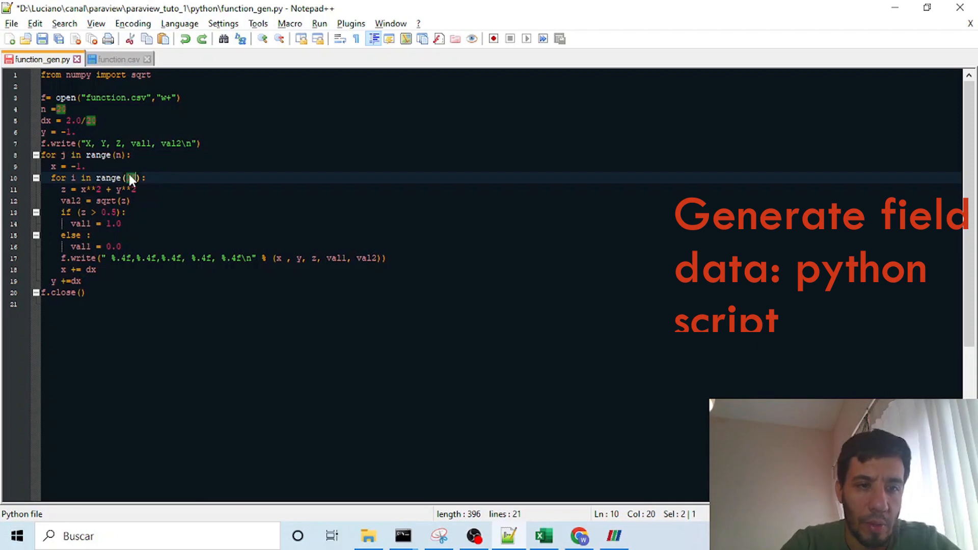
type("n")
left_click(138, 163)
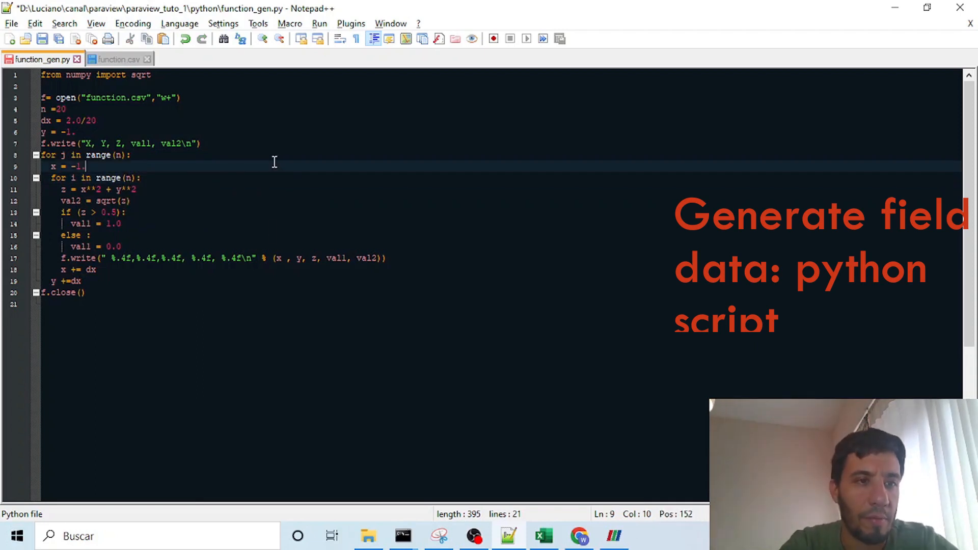
key("ctrl+s")
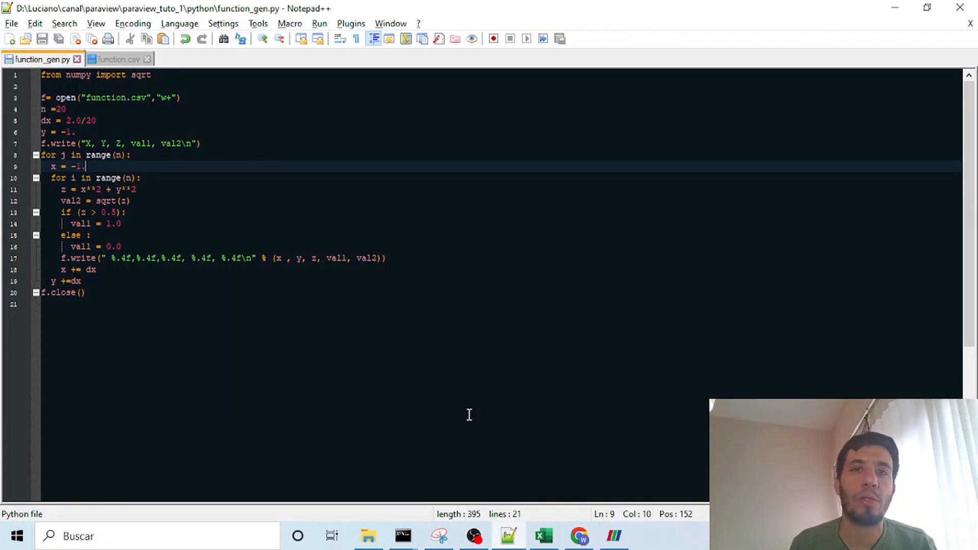
Step: Review the whole script, and look at the X, Y, Z and Val table of funcion.xlsx in Excel before minimizing it
left_click_drag(108, 293, 43, 86)
left_click(51, 83)
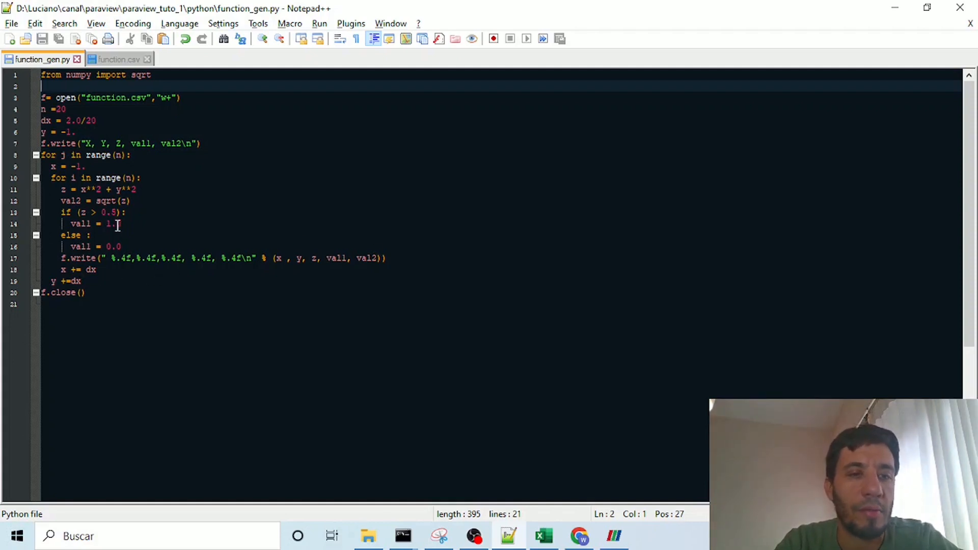
left_click(545, 536)
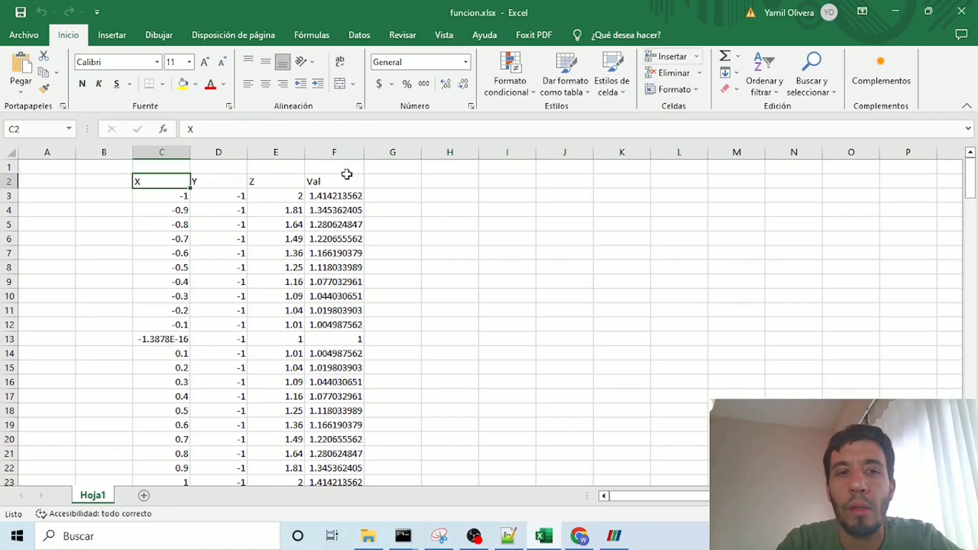
left_click(896, 11)
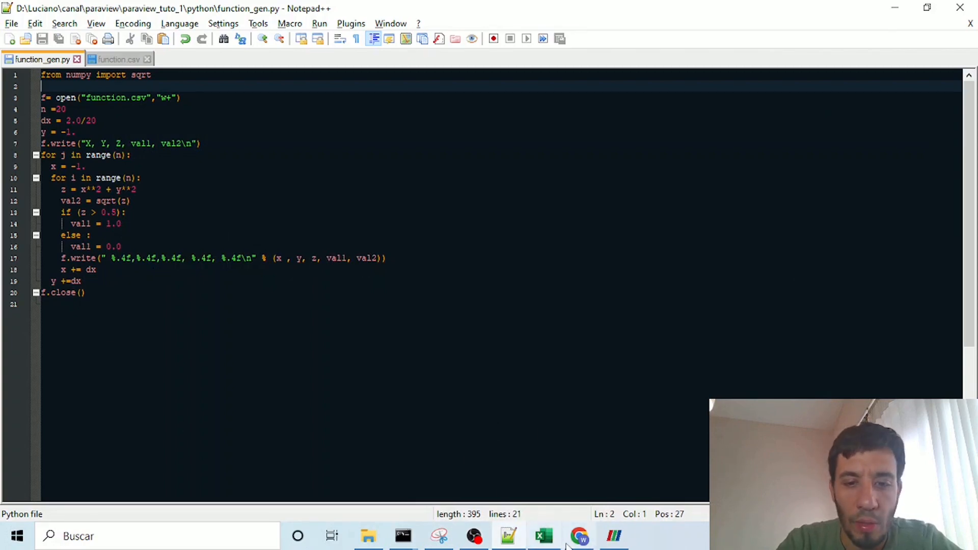
Step: Arrange Notepad++ and ParaView side by side, and rotate the point surface to a view from above
left_click_drag(547, 10, 2, 102)
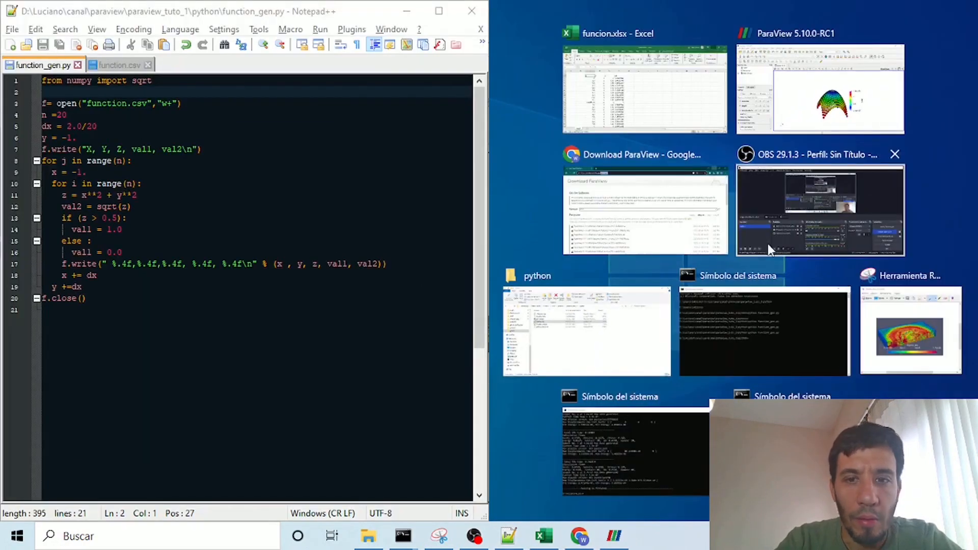
left_click(781, 86)
left_click_drag(821, 268, 809, 323)
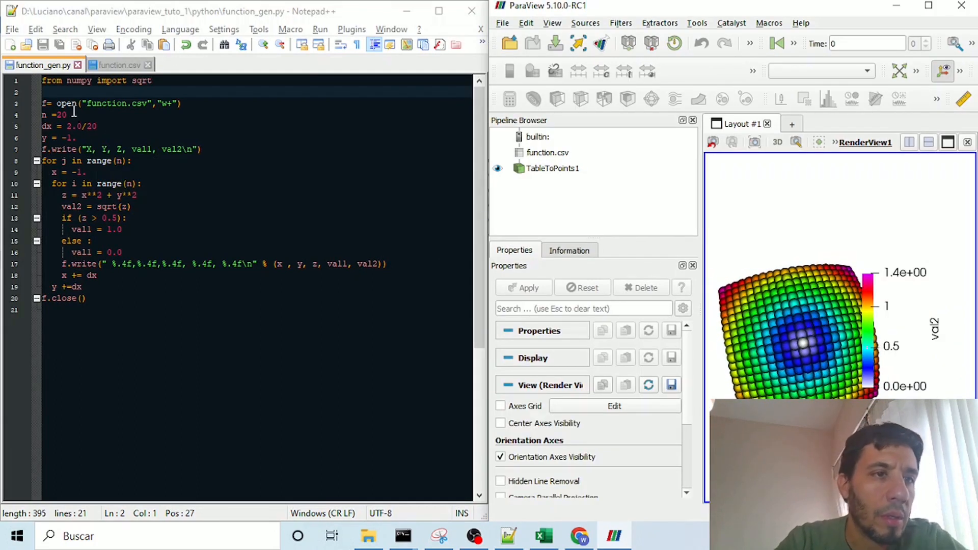
Step: Examine the file-opening line, the n value, the starting y value and the header-writing line of function_gen.py beside the point surface
left_click_drag(137, 102, 43, 94)
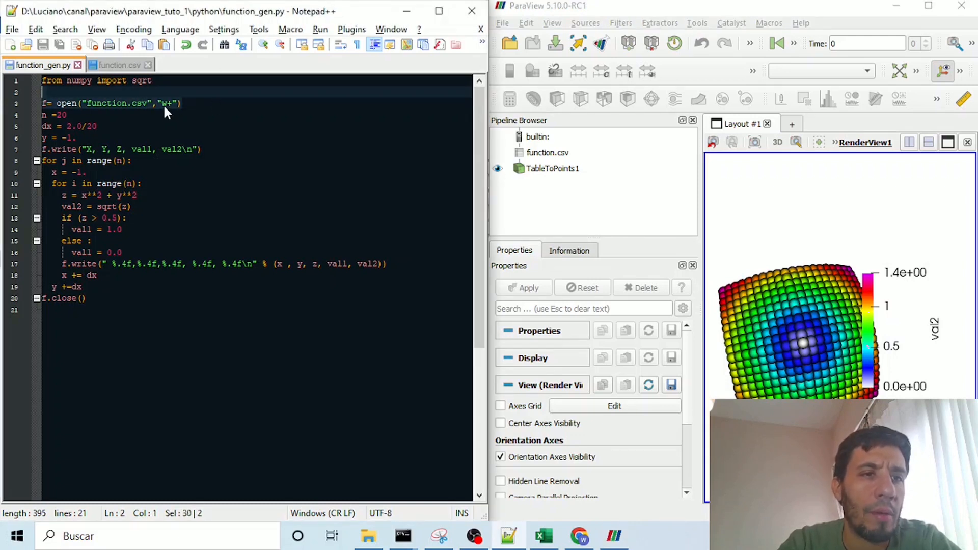
left_click(189, 103)
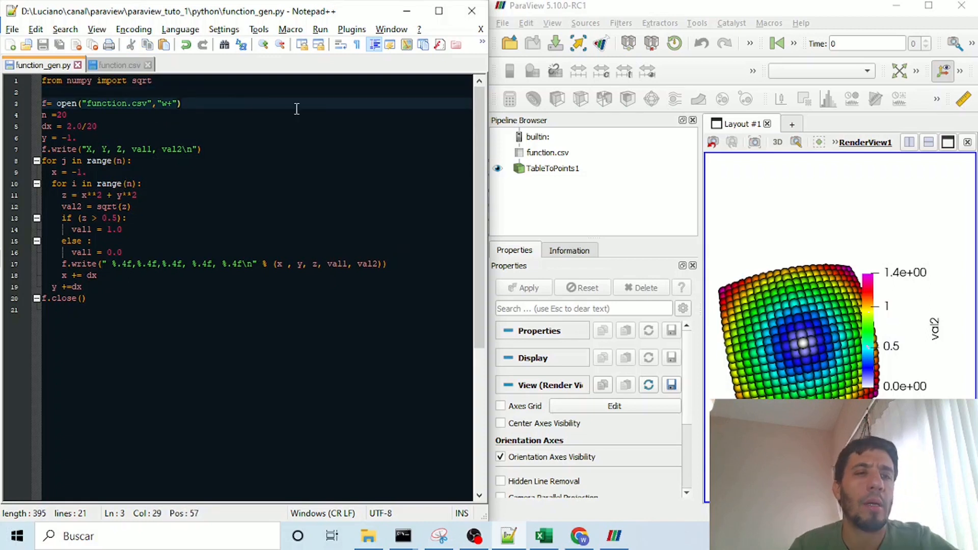
key("Right")
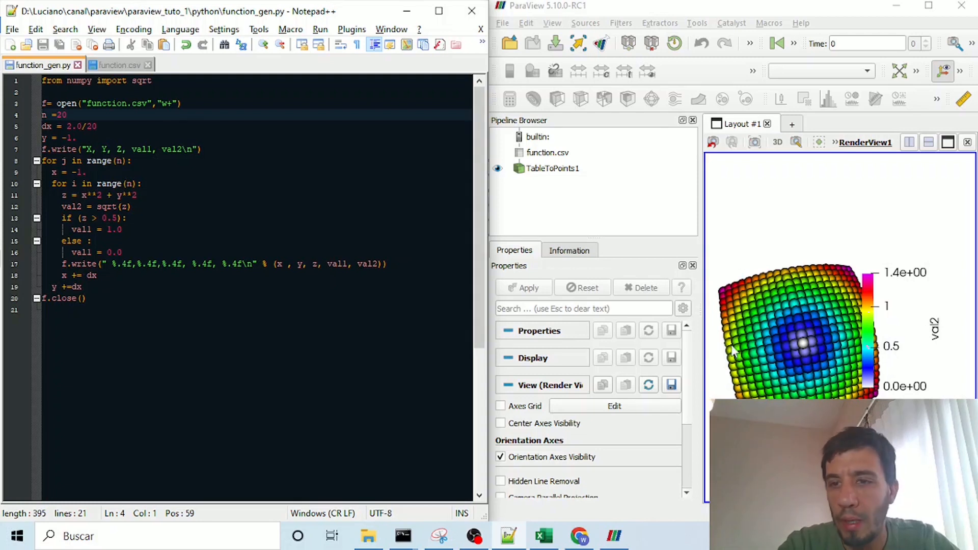
left_click_drag(773, 232, 775, 388)
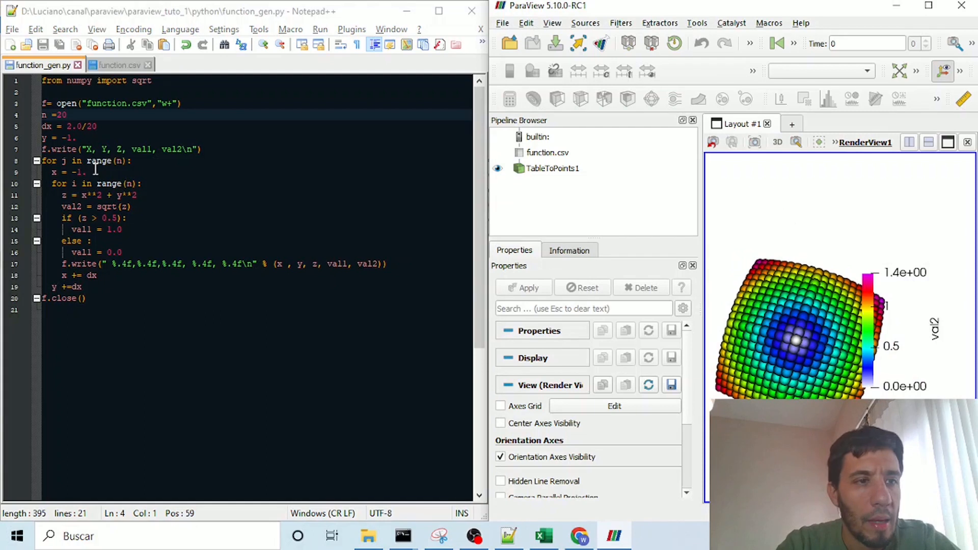
left_click_drag(94, 138, 4, 137)
left_click_drag(209, 150, 36, 148)
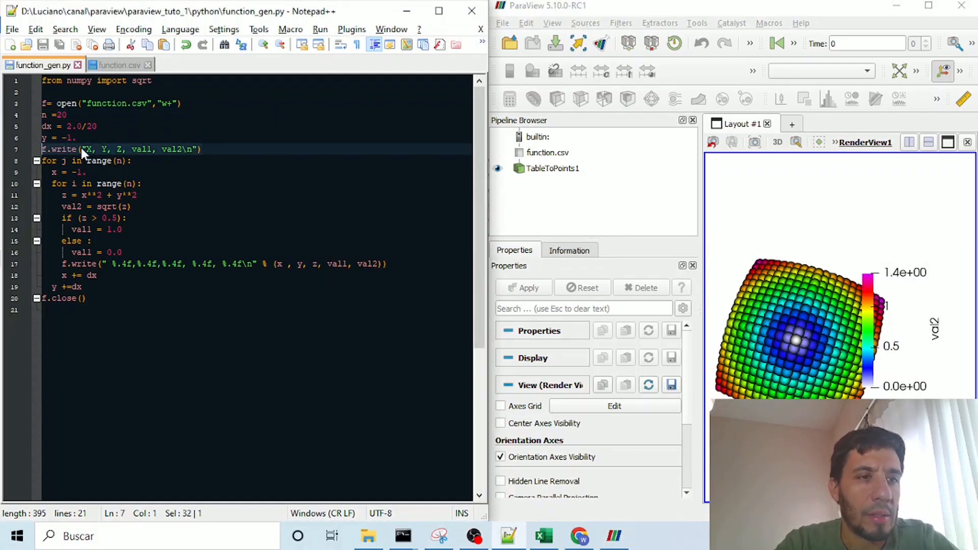
Step: Compare the X, Y, Z, val1, val2 header row of function.csv with the script's header line, and examine the outer j loop
left_click(510, 536)
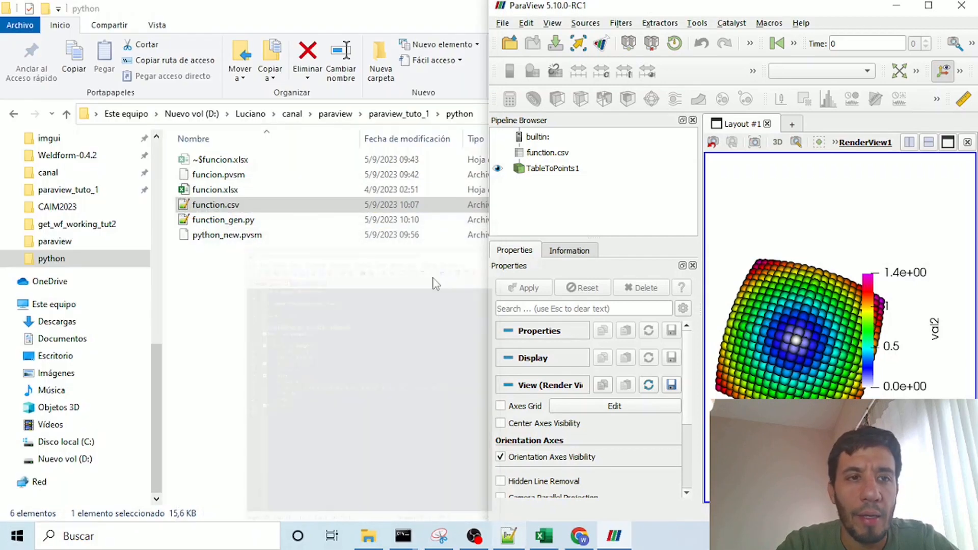
left_click(508, 536)
left_click(116, 65)
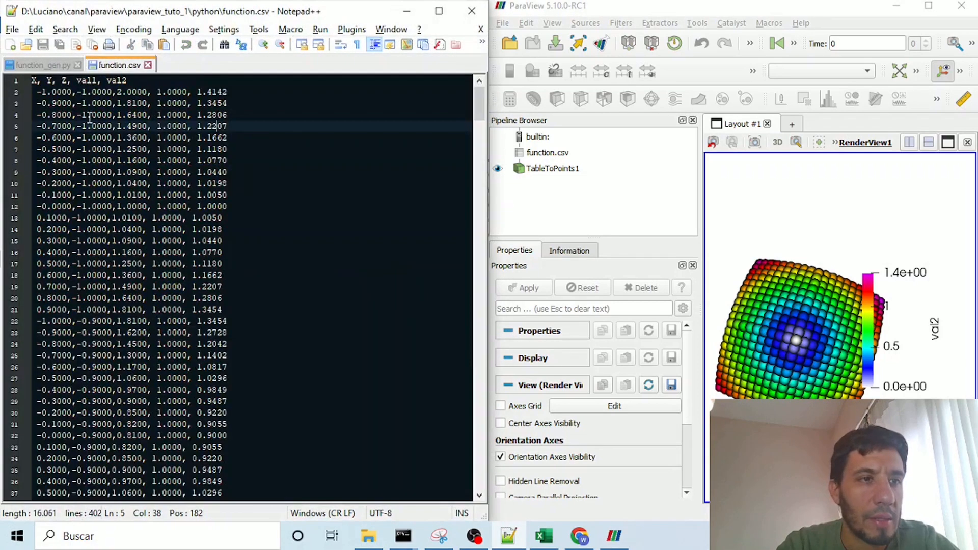
left_click_drag(148, 80, 3, 60)
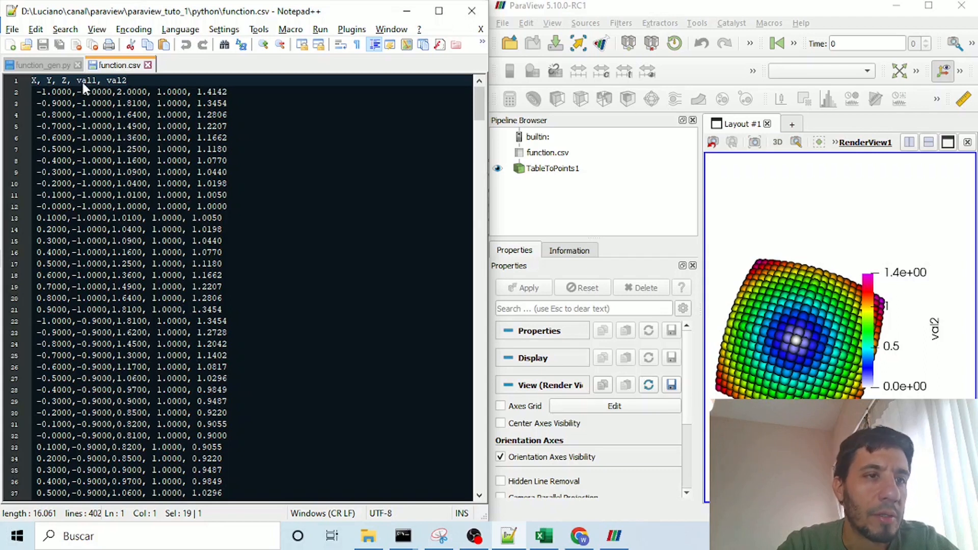
left_click(53, 65)
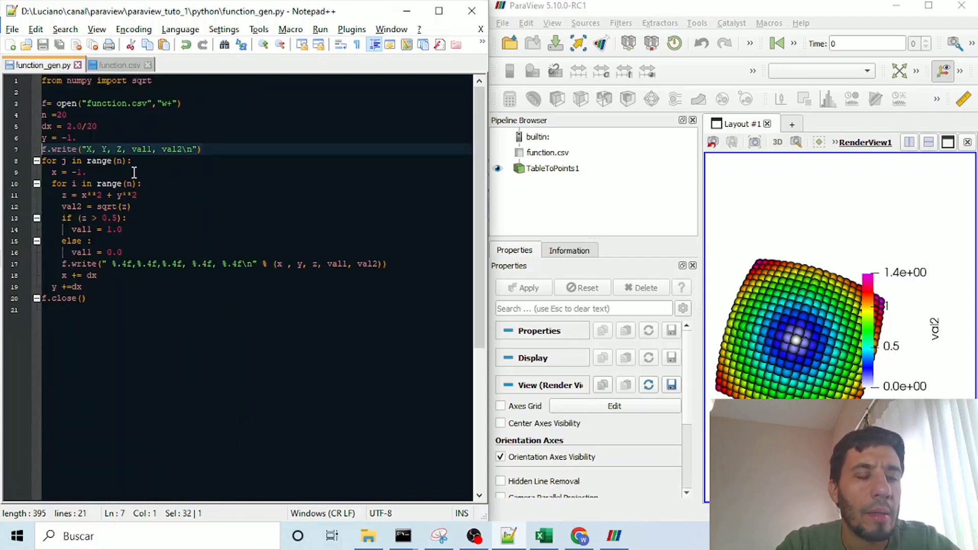
left_click_drag(52, 149, 22, 162)
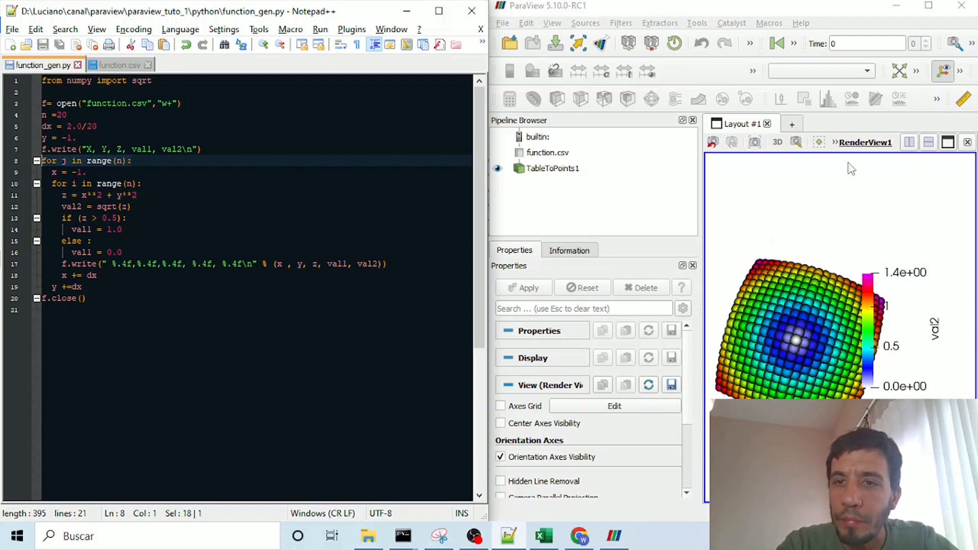
Step: Set ParaView's single-color background to light lavender #aaaaff, and rotate the point surface to a side view
scroll(671, 367, "down", 3)
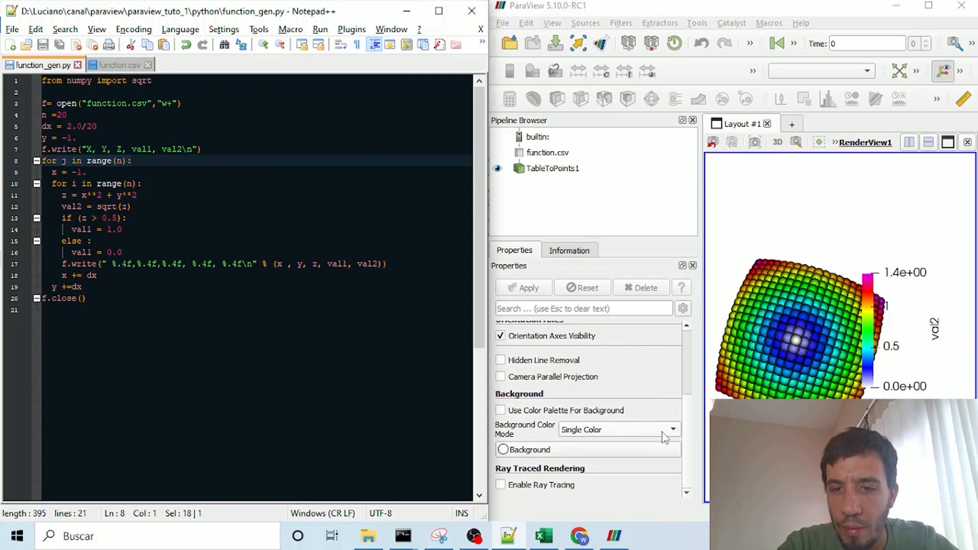
left_click(533, 452)
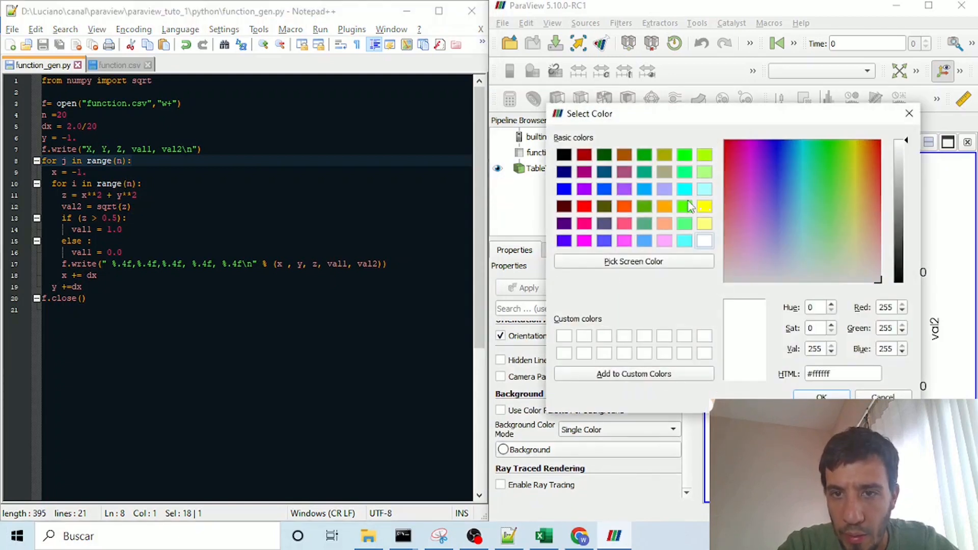
left_click(665, 189)
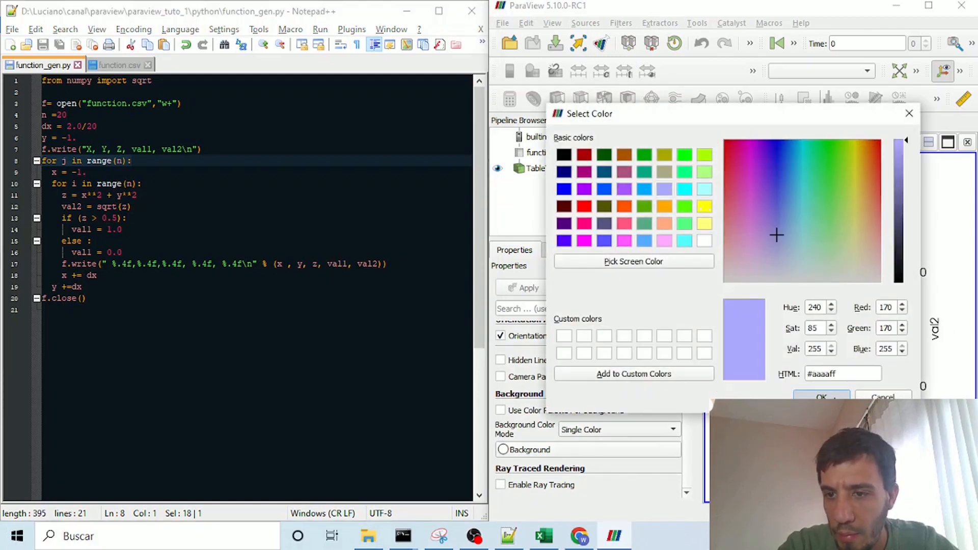
left_click(834, 397)
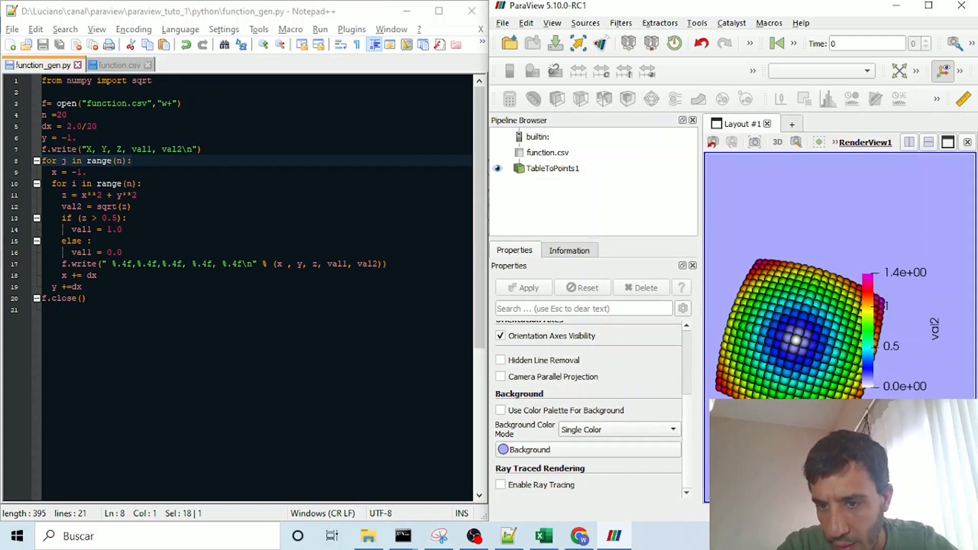
left_click_drag(795, 340, 775, 408)
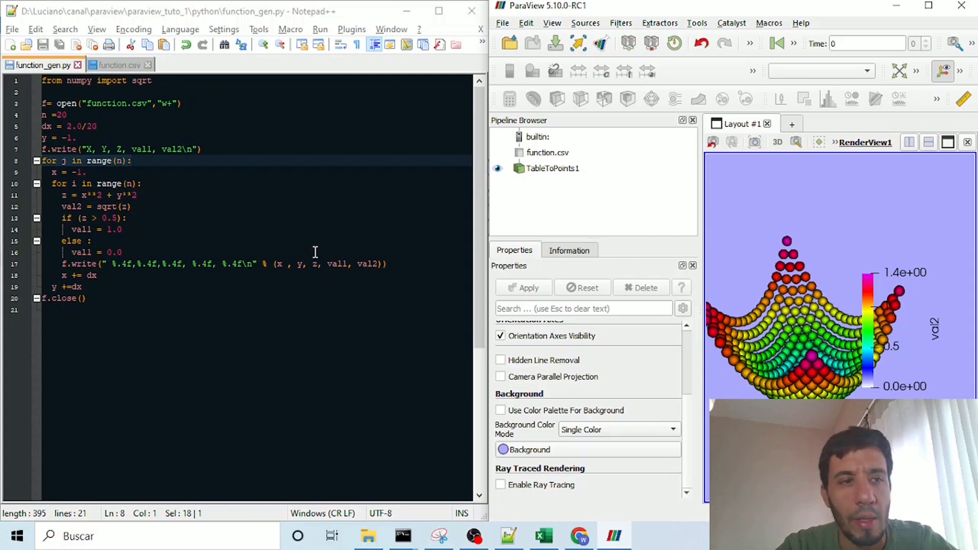
Step: Examine the dx step, starting x and y values, inner i loop, x increment, and z and val2 formulas in function_gen.py
double_click(46, 126)
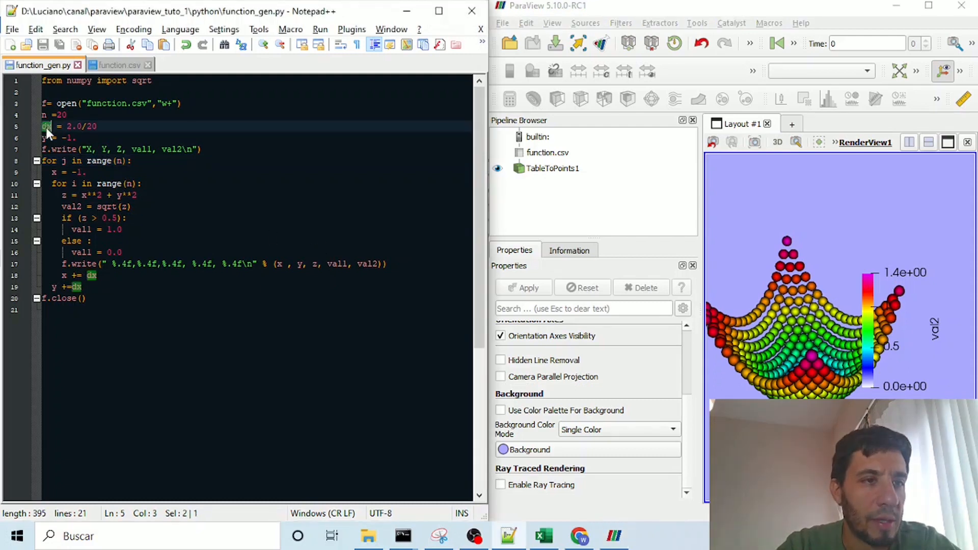
left_click_drag(48, 177, 87, 168)
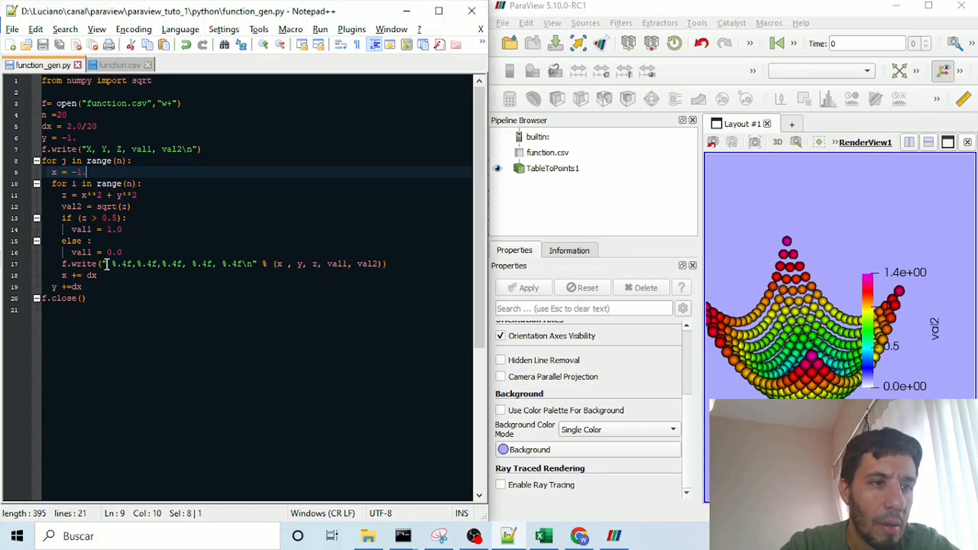
left_click_drag(84, 138, 31, 140)
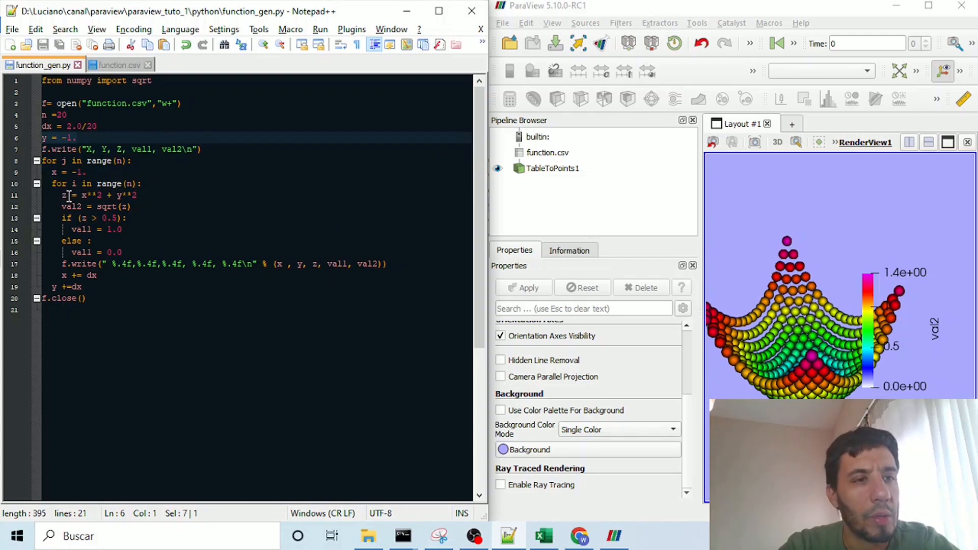
left_click_drag(54, 174, 145, 184)
left_click_drag(61, 276, 99, 277)
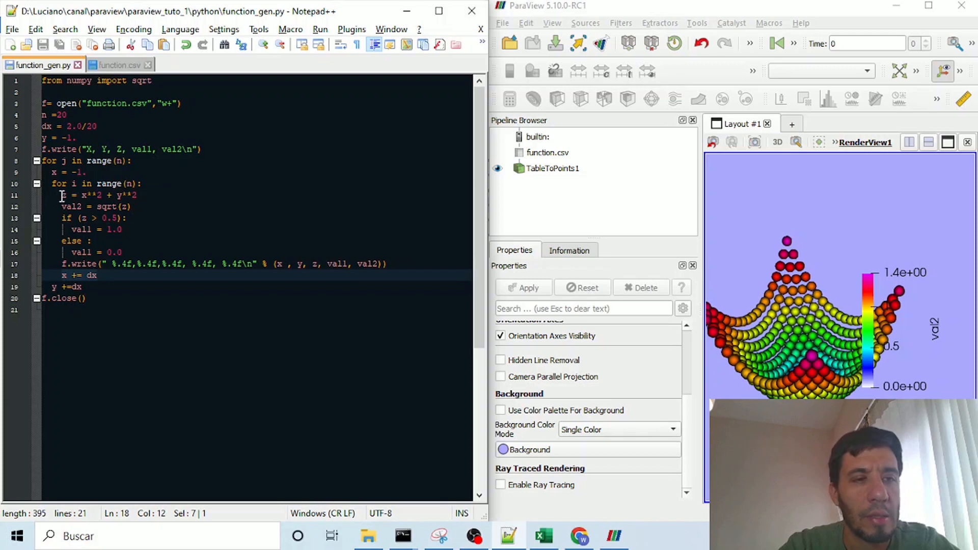
left_click_drag(62, 196, 138, 195)
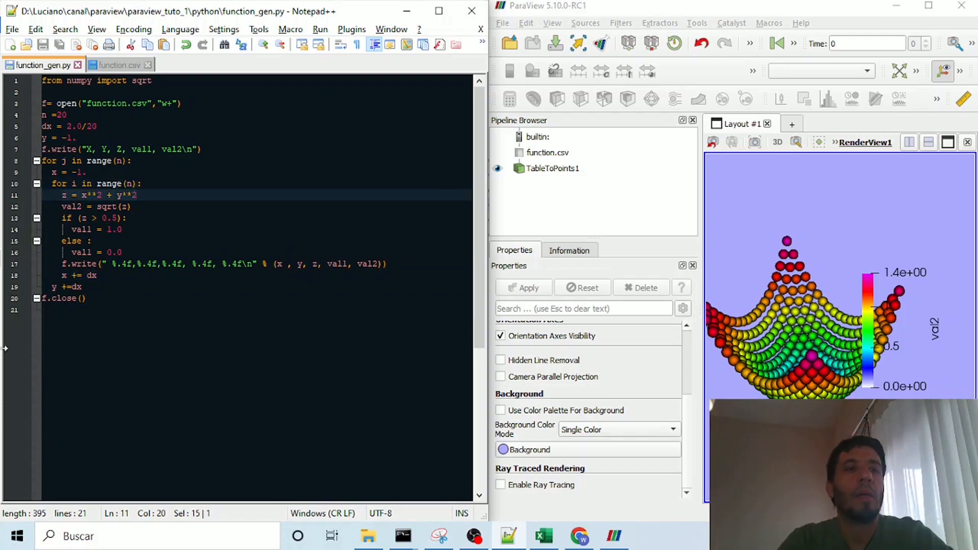
left_click_drag(132, 206, 61, 207)
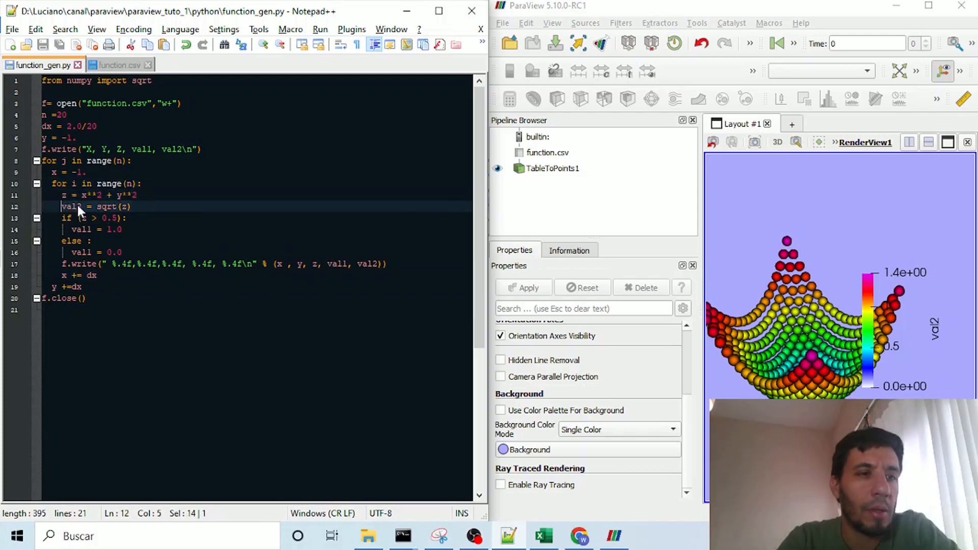
Step: Color the TableToPoints1 points by val1 in ParaView, and rotate the surface to see both color zones
left_click(556, 171)
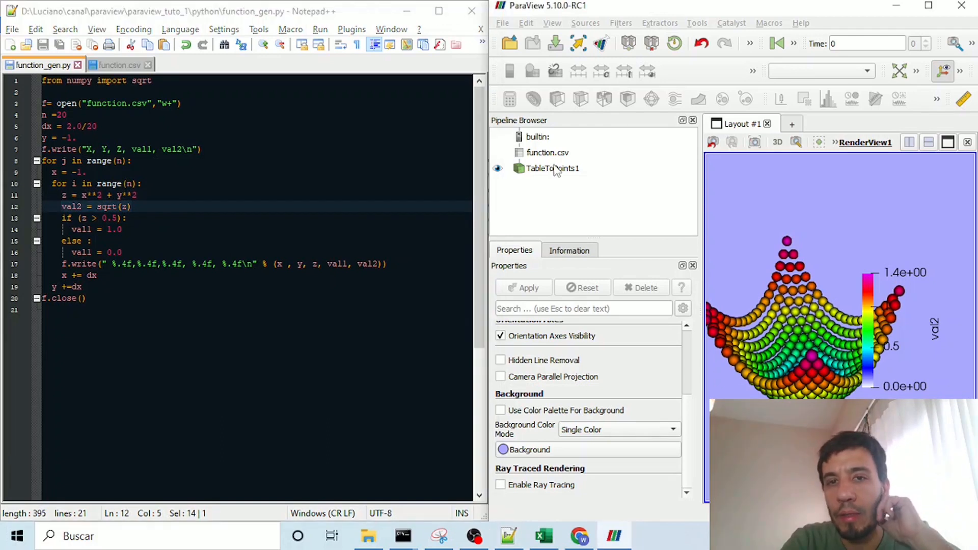
left_click(556, 169)
left_click(754, 72)
left_click(754, 72)
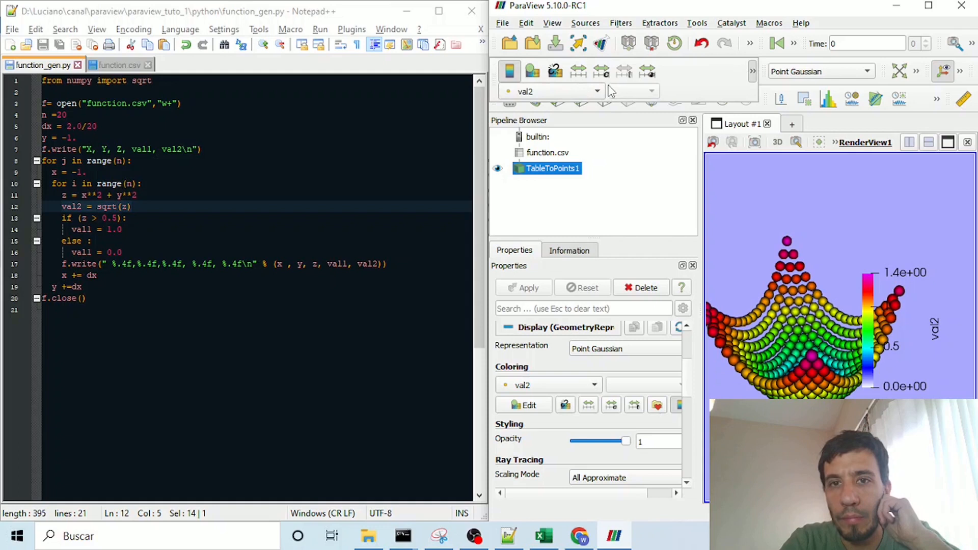
left_click(597, 90)
left_click(530, 74)
left_click_drag(851, 311, 763, 386)
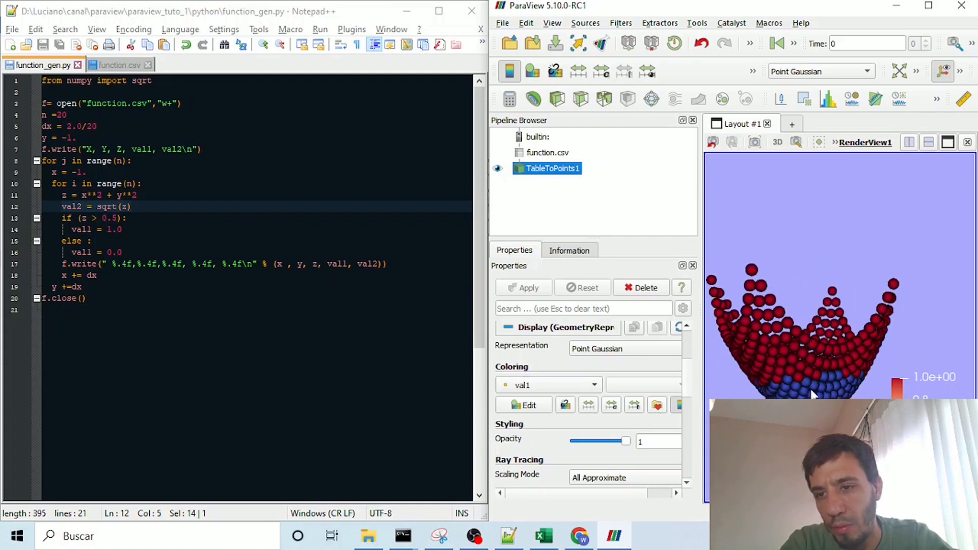
Step: Compare the script's z > 0.5 condition with the val1 coloring of the points, and look over the whole script
left_click_drag(134, 216, 42, 218)
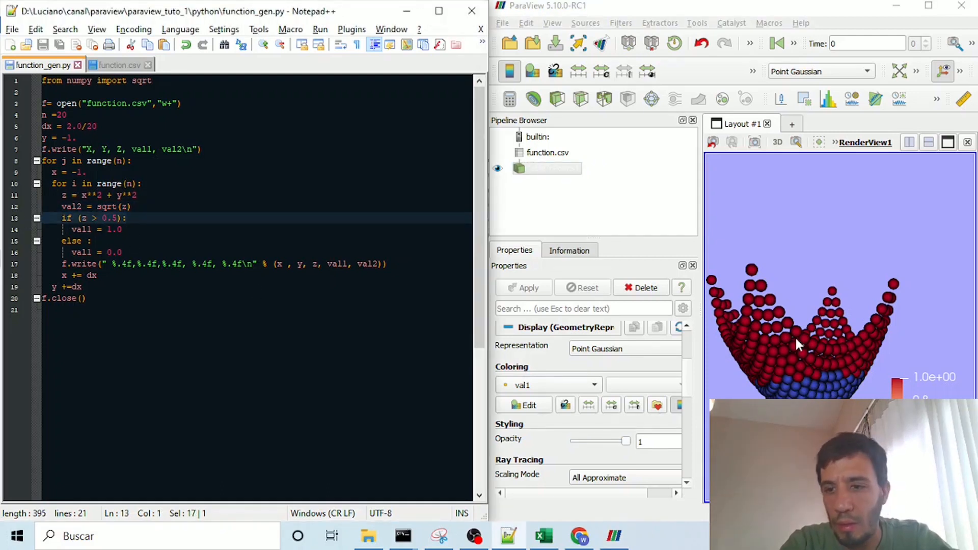
left_click_drag(839, 295, 795, 332)
left_click(753, 72)
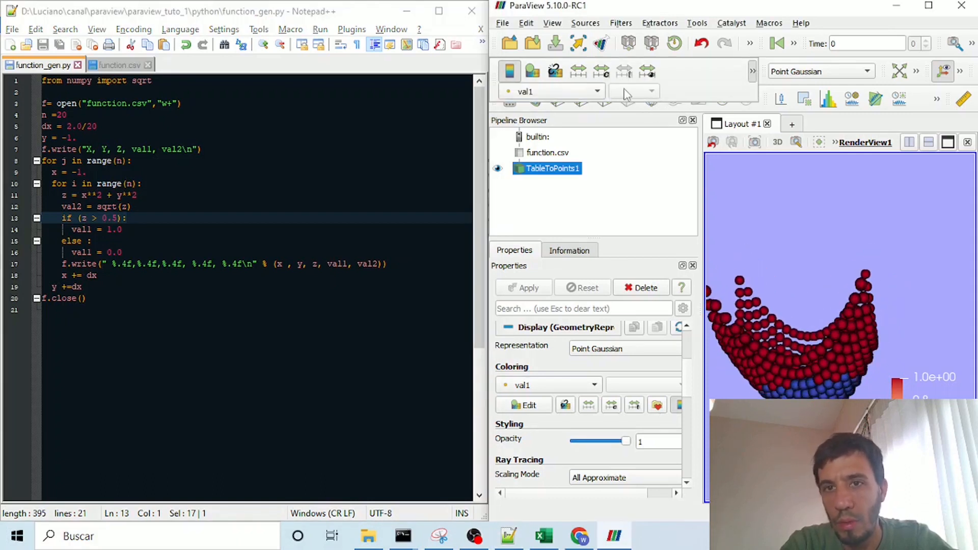
left_click(556, 90)
left_click(563, 93)
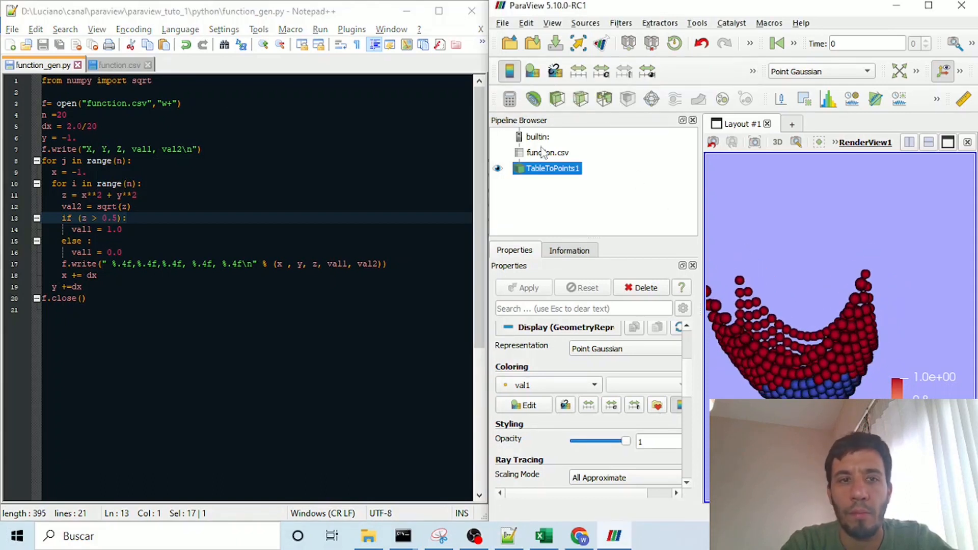
left_click(257, 219)
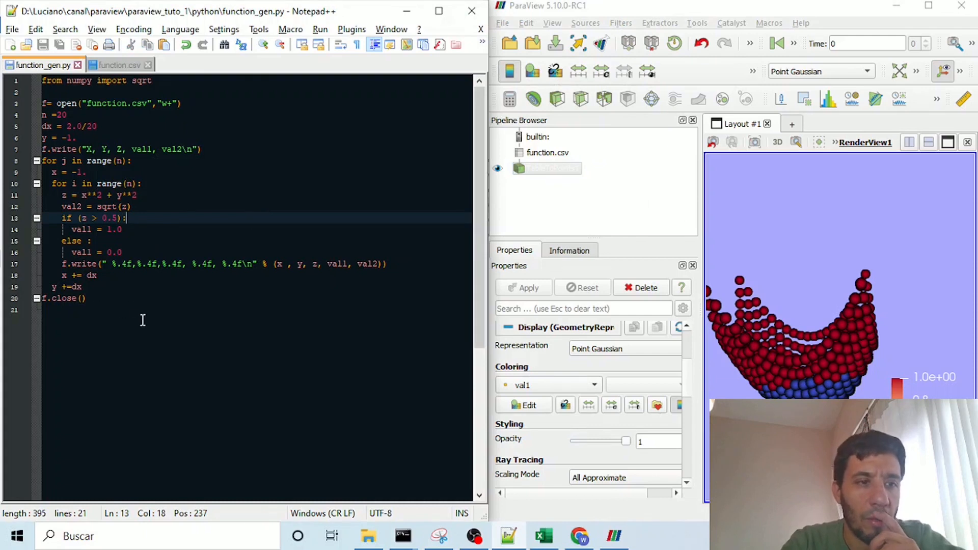
left_click_drag(142, 320, 2, 39)
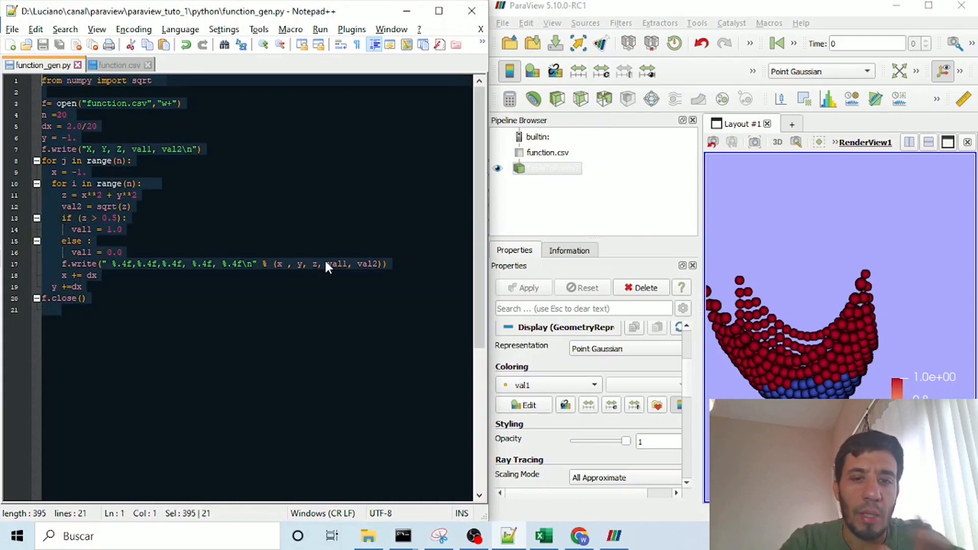
left_click(99, 350)
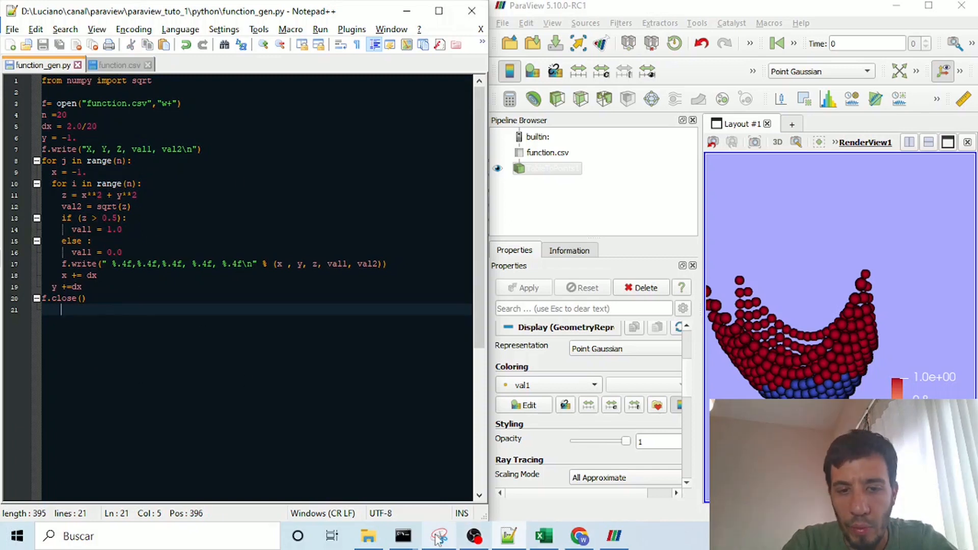
Step: Switch to the python folder in File Explorer and delete function.csv
left_click(376, 539)
left_click(239, 176)
left_click(237, 207)
key("Delete")
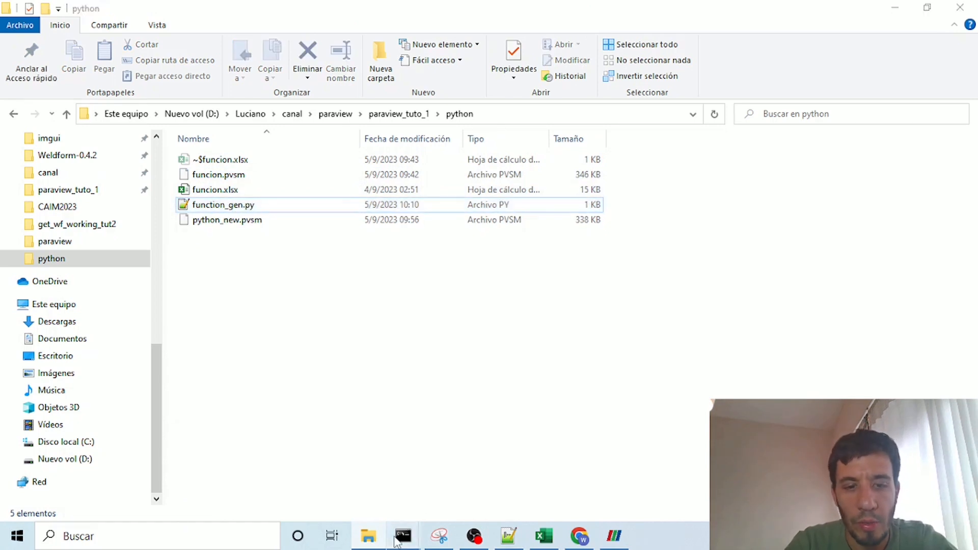
Step: Switch to the Command Prompt, rerun python function_gen.py to regenerate the CSV file, and maximize the window
mouse_move(404, 536)
left_click(526, 485)
key("Up")
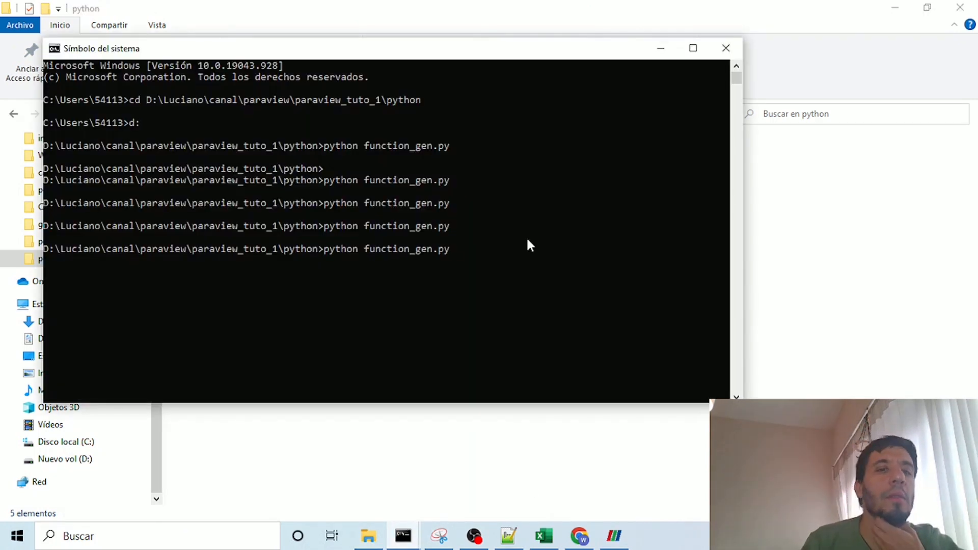
key("Return")
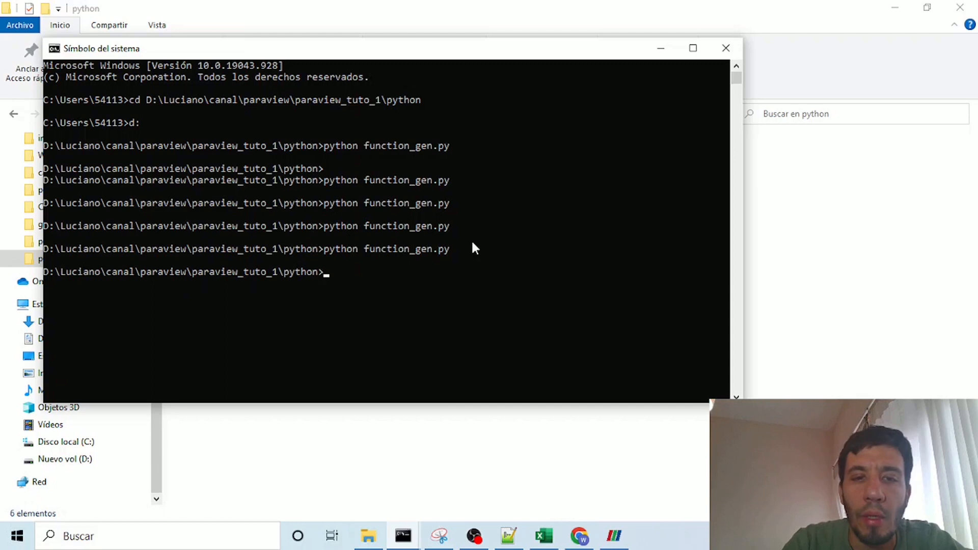
left_click_drag(334, 50, 412, 87)
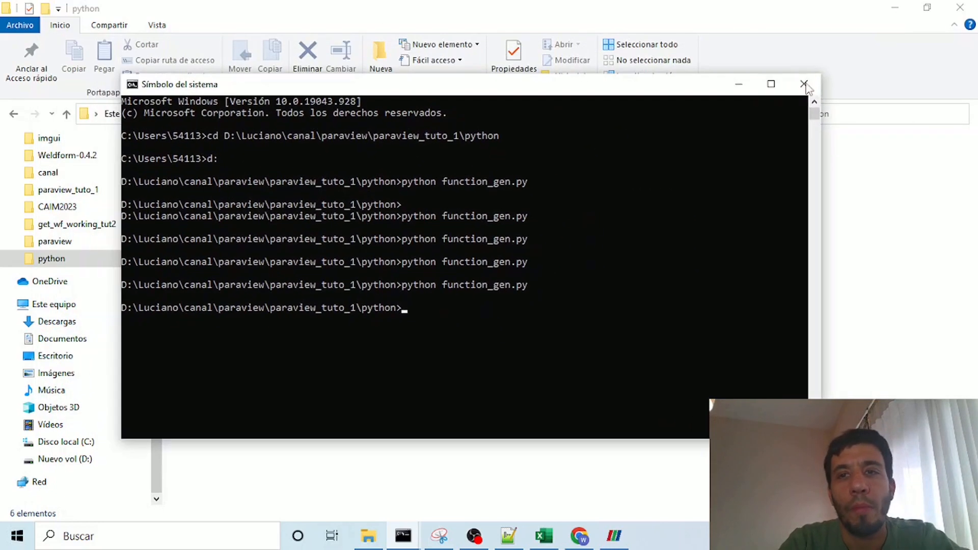
left_click(770, 84)
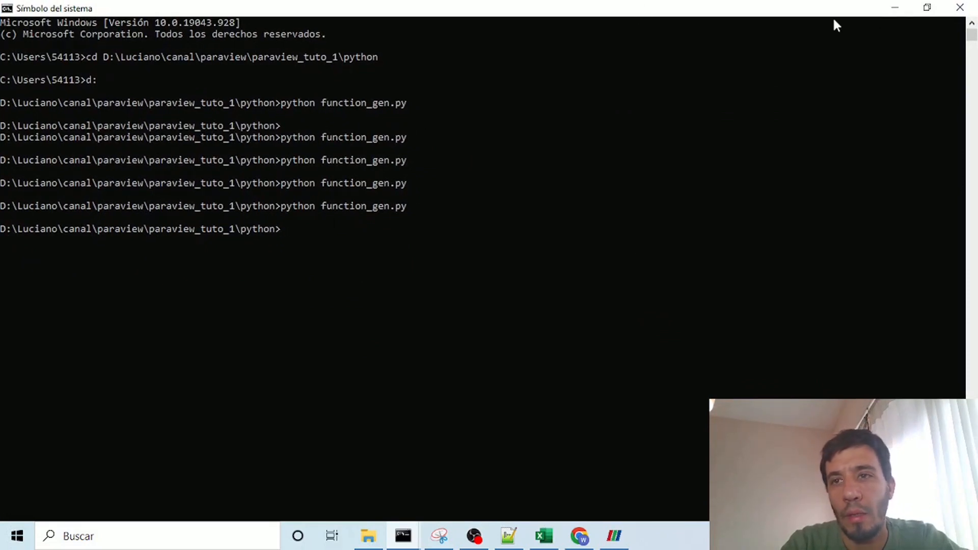
Step: Minimize the Command Prompt, open the regenerated function.csv from the python folder in Notepad++, and reload its modified contents
left_click(896, 7)
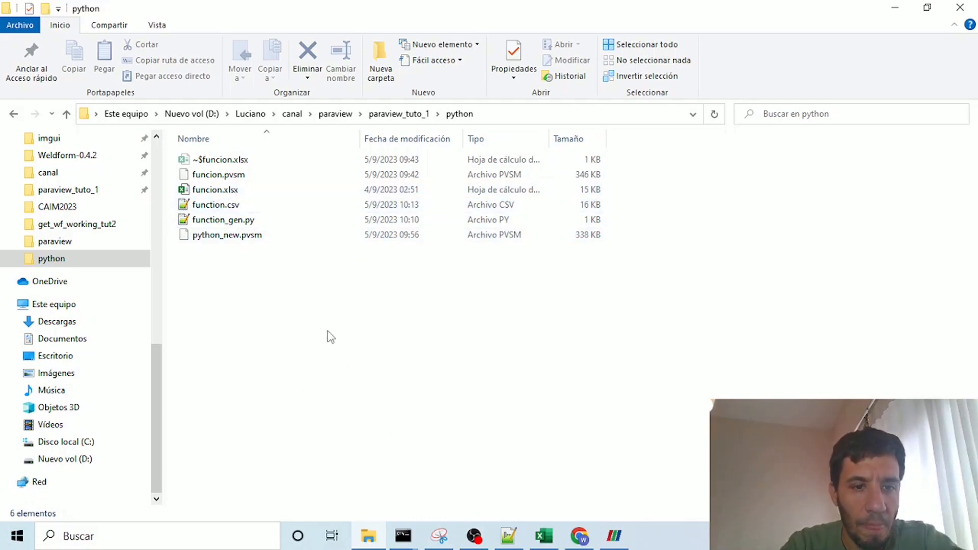
left_click(214, 205)
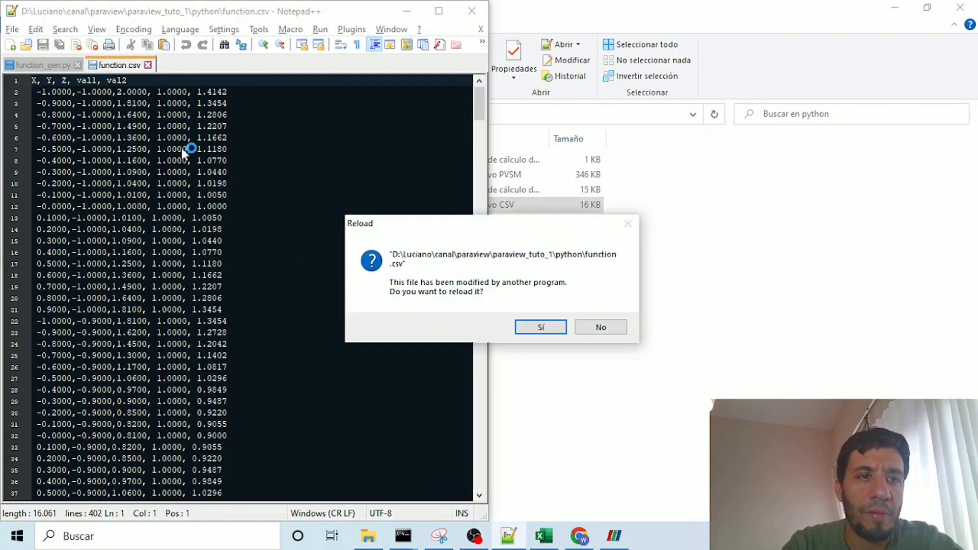
left_click(550, 327)
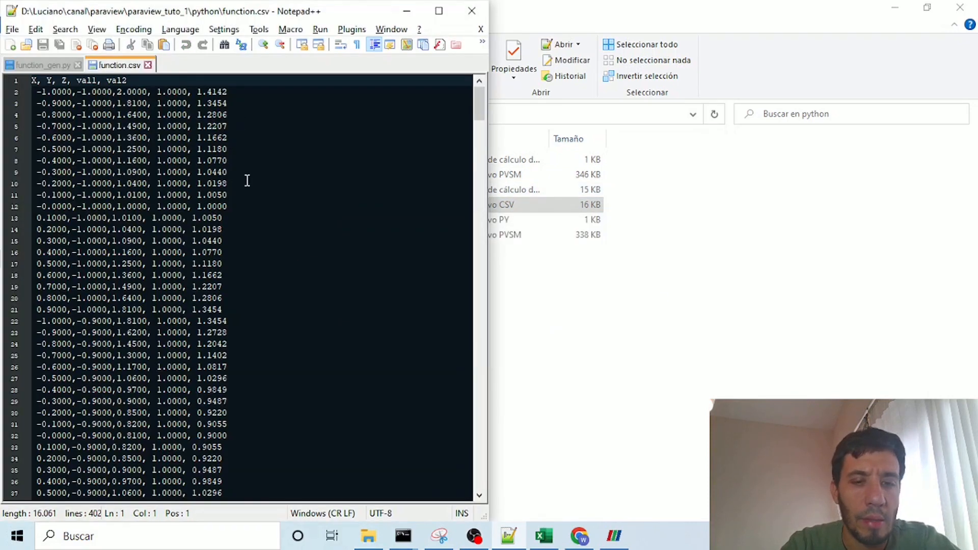
Step: Switch to ParaView, close it, and return to the python folder in File Explorer
left_click(614, 535)
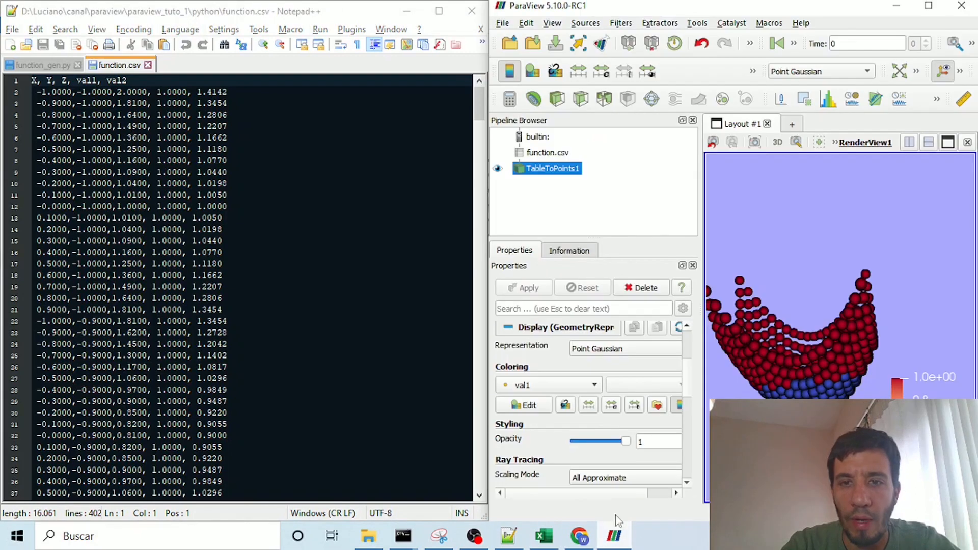
left_click(962, 7)
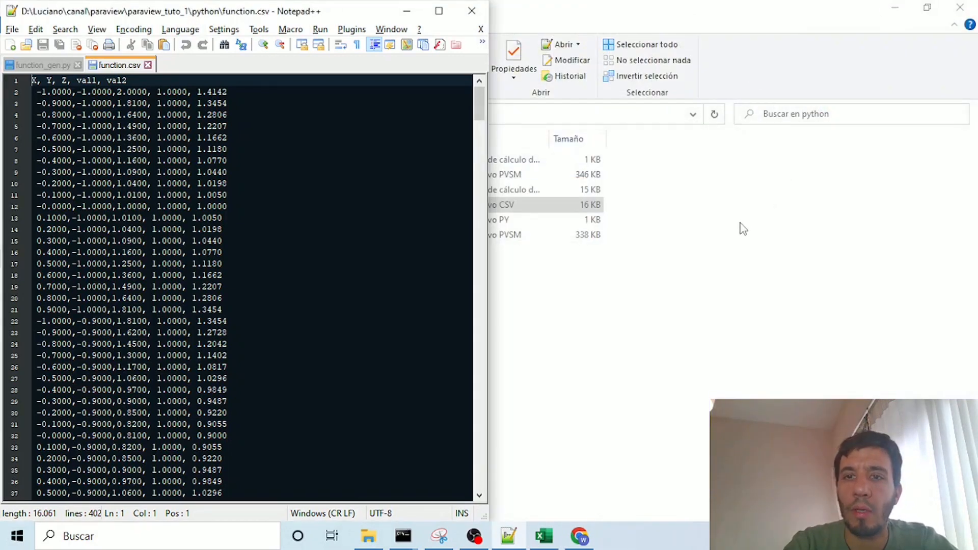
left_click(739, 226)
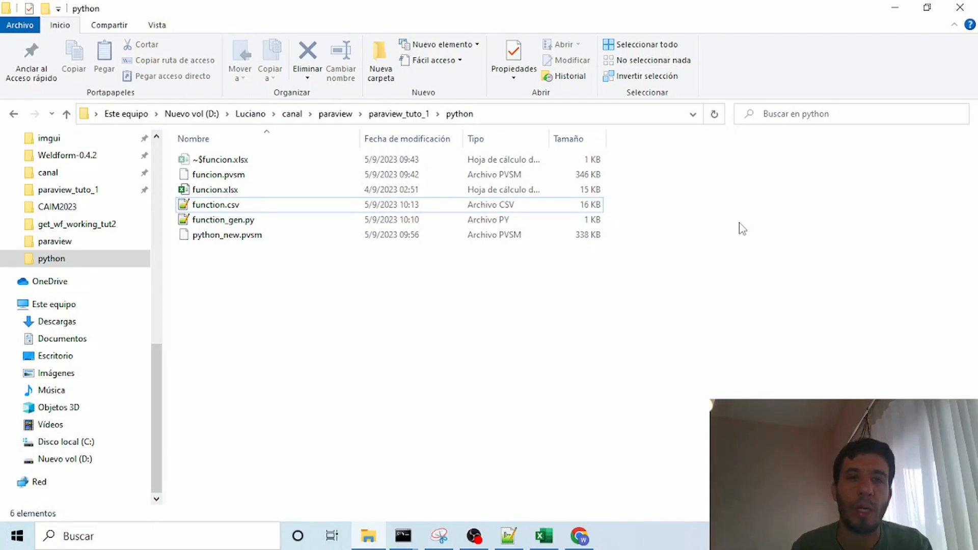
Step: Find ParaView 5.10.0-RC1 through the Windows search and launch a fresh session
key("super")
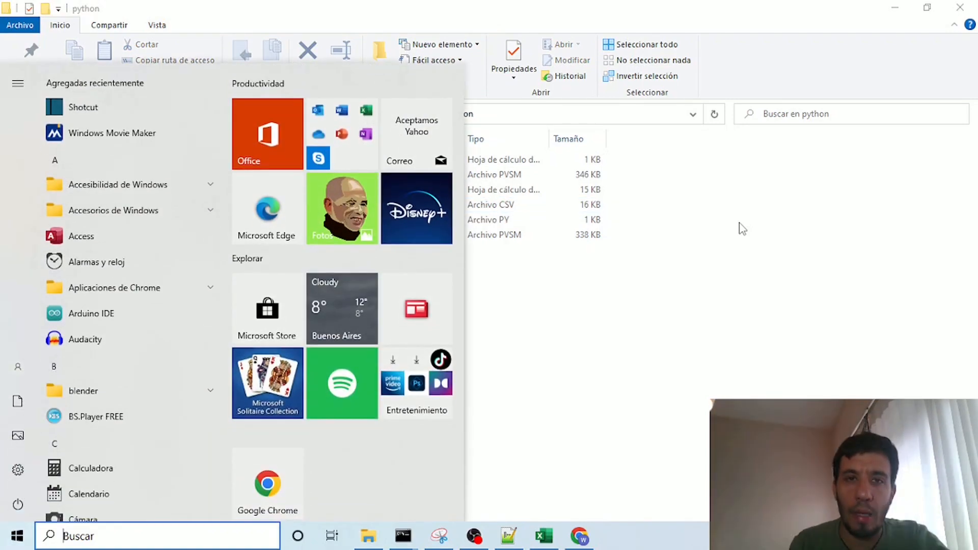
key("super")
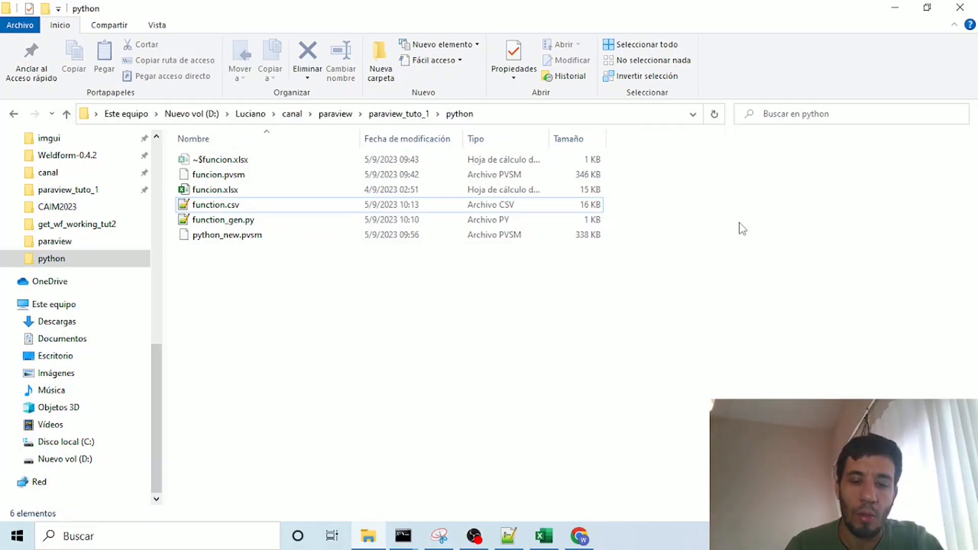
key("super")
type("parav")
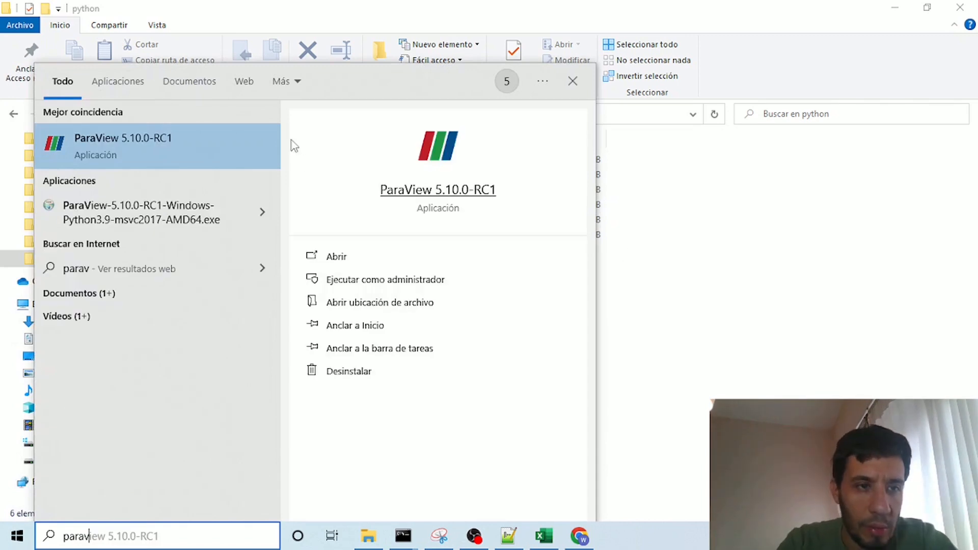
left_click(132, 138)
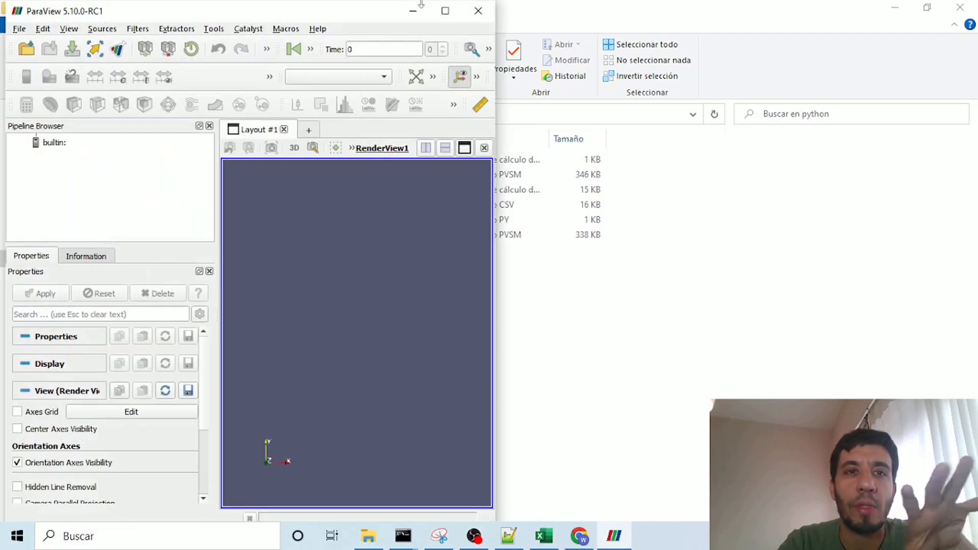
left_click(445, 11)
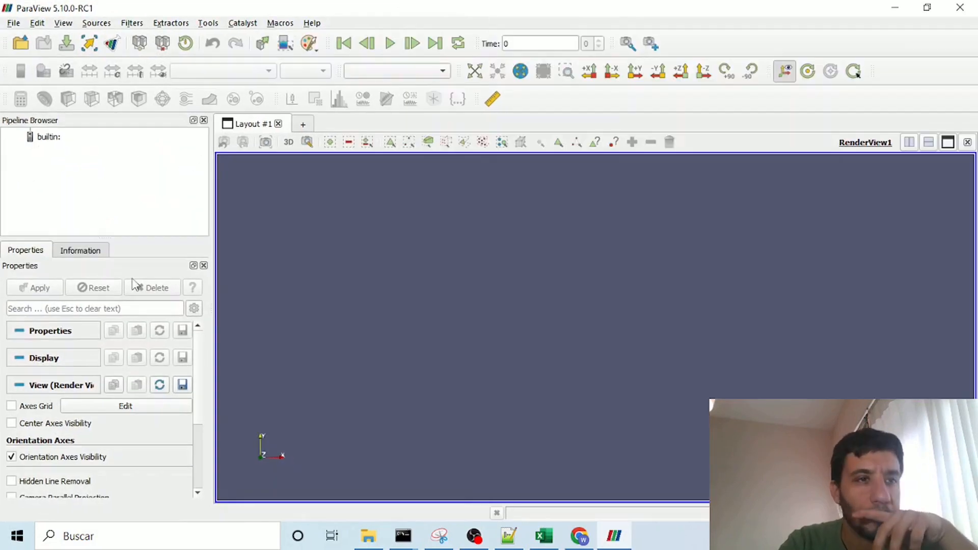
Step: Load function.csv from the python folder with the CSV Reader, and close the spreadsheet view
left_click(14, 24)
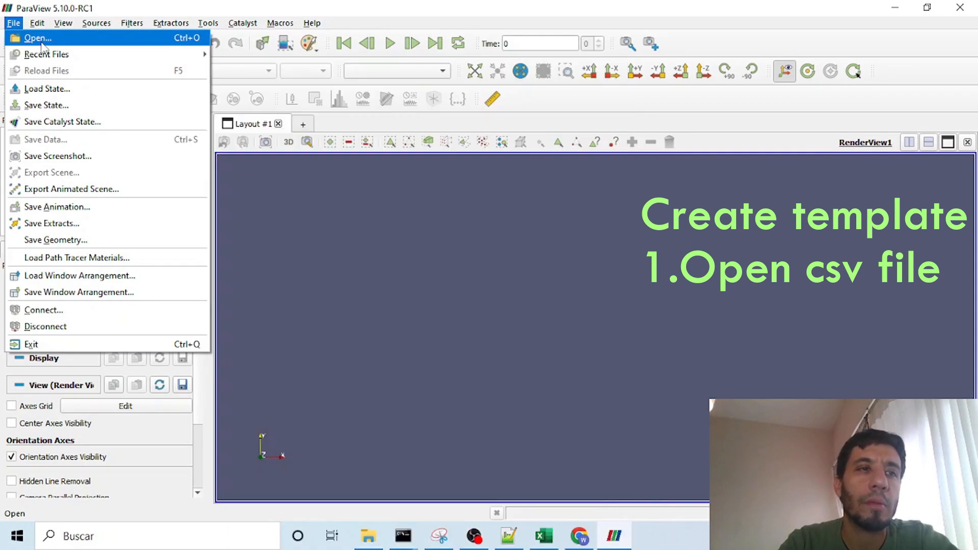
left_click(38, 38)
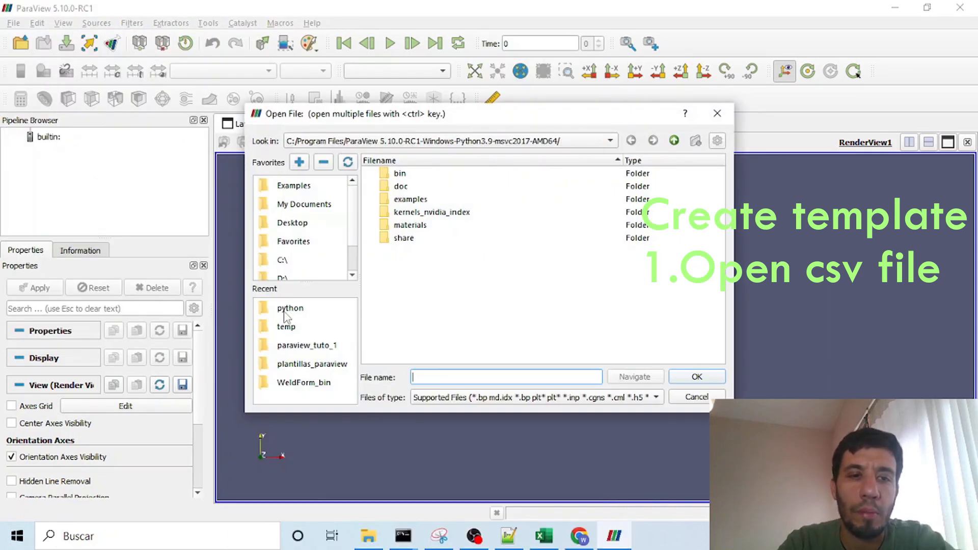
left_click(286, 309)
left_click(411, 175)
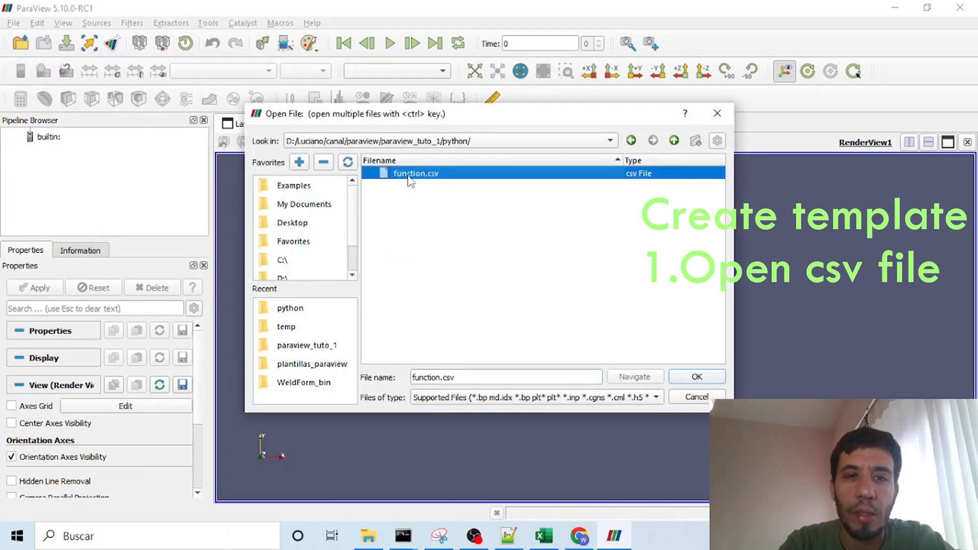
left_click(697, 378)
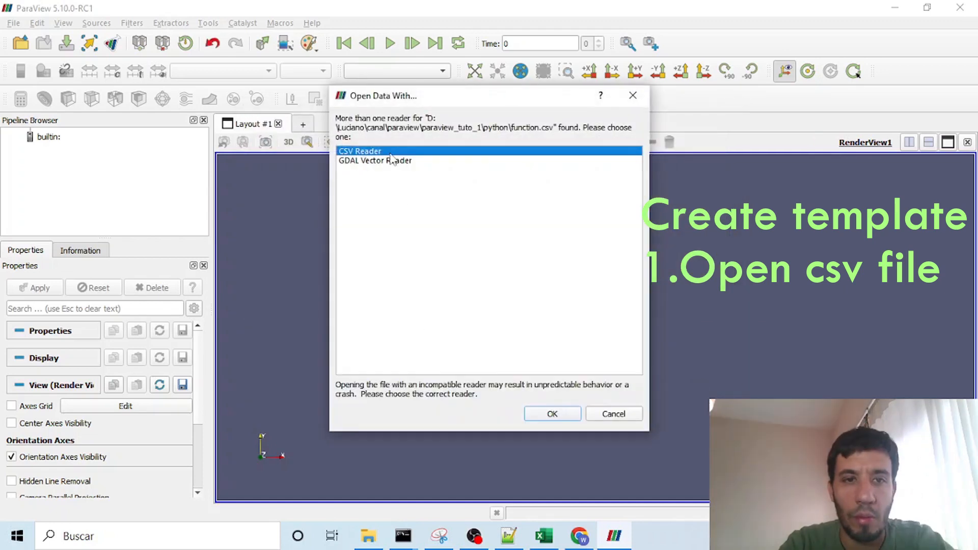
left_click(565, 411)
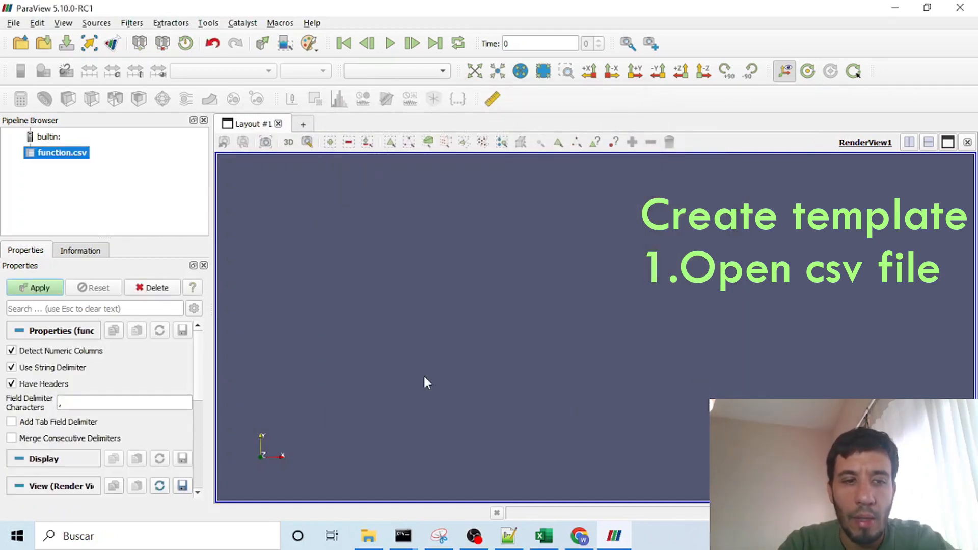
left_click(35, 289)
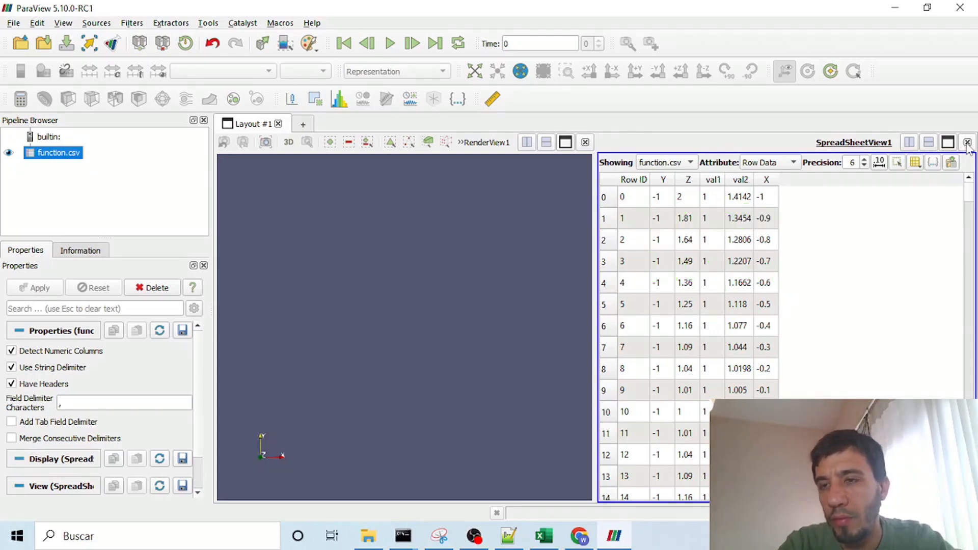
left_click(968, 143)
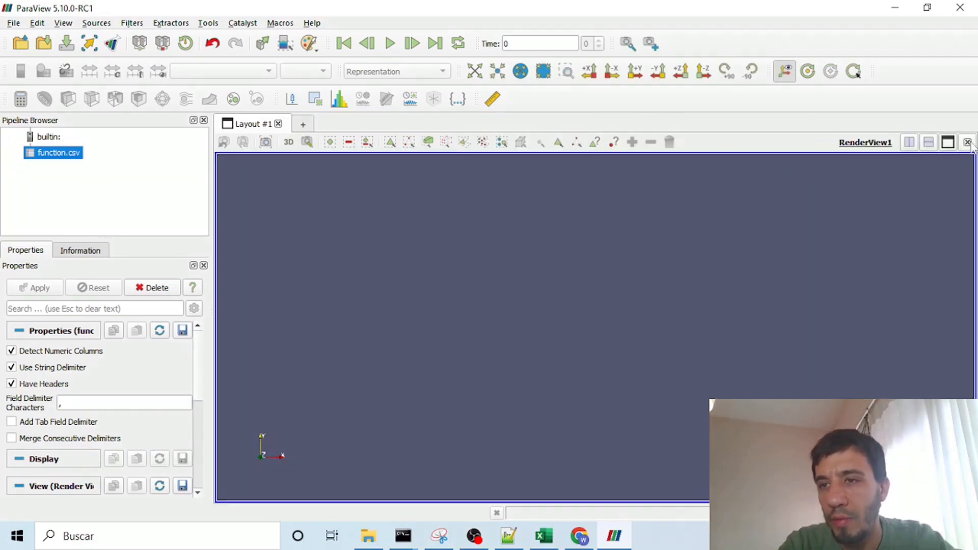
Step: Search the filters for "table to points" and add the Table To Points filter to function.csv
left_click(131, 23)
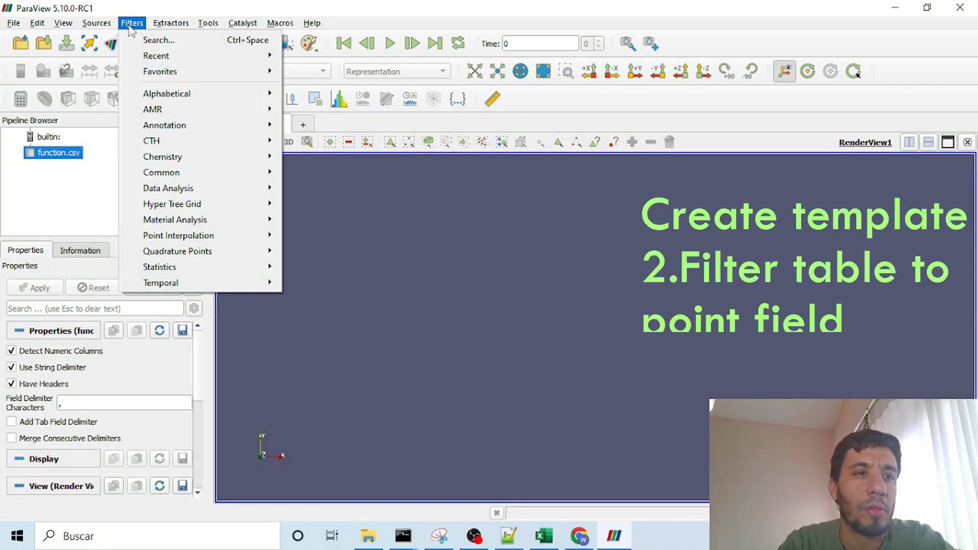
left_click(233, 43)
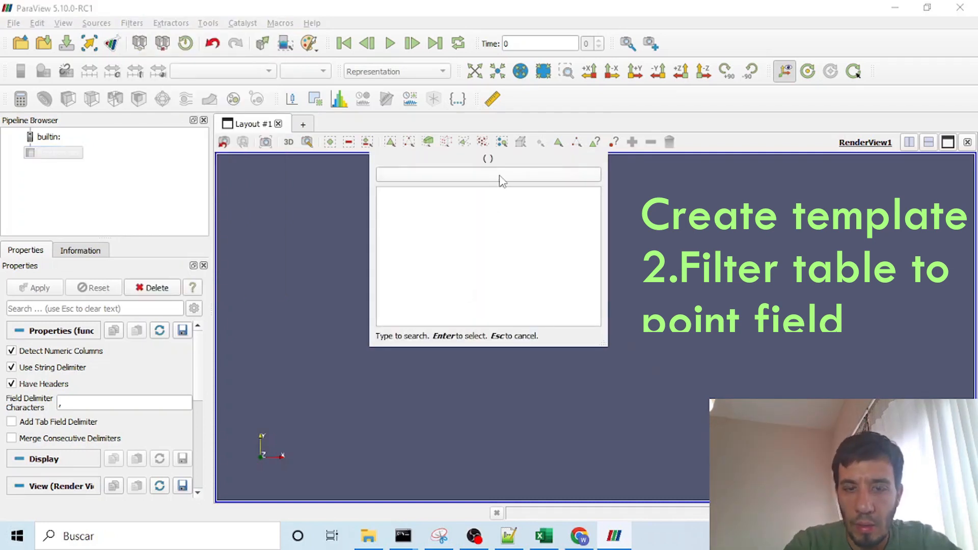
type("table")
type(" to points")
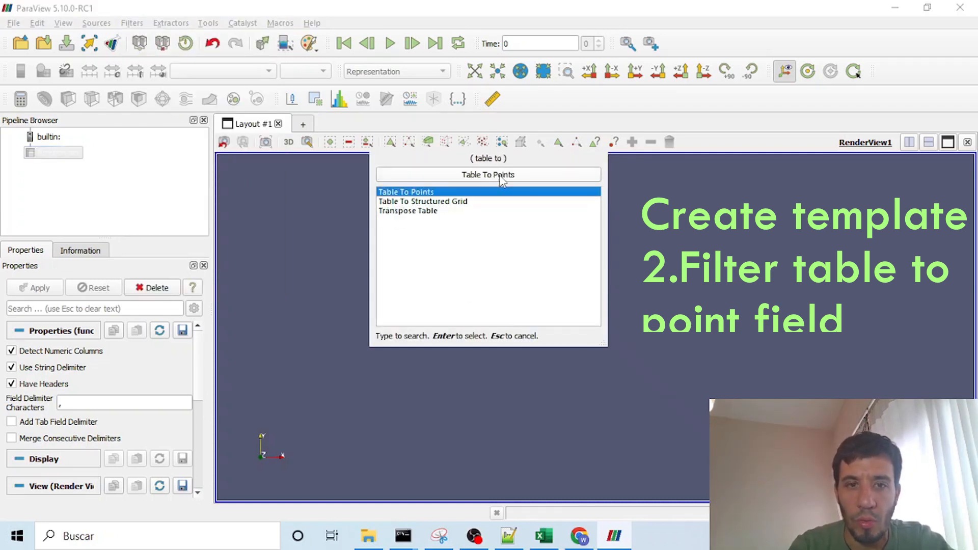
key("Return")
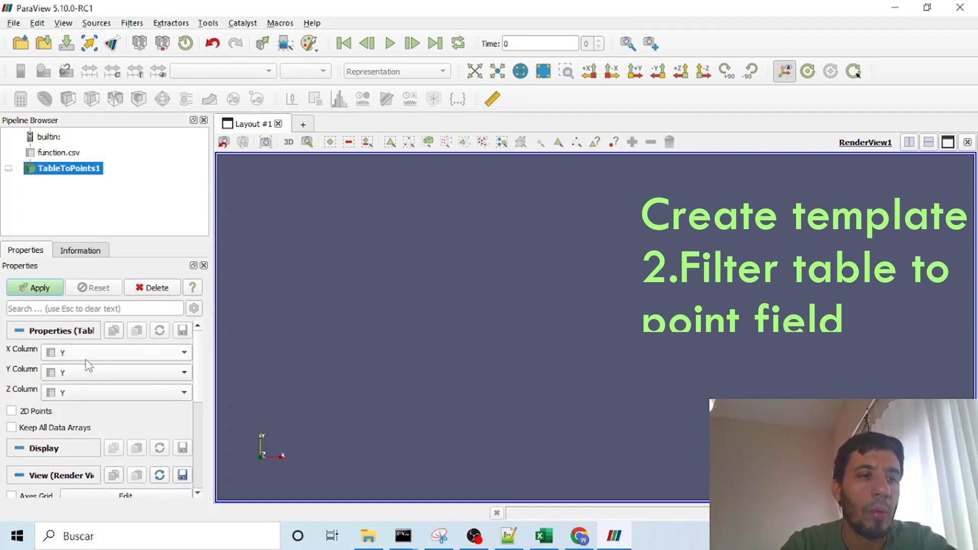
Step: Map the filter's X, Y and Z columns to X, Y and Z, and apply it to show the points
left_click(87, 353)
left_click(78, 414)
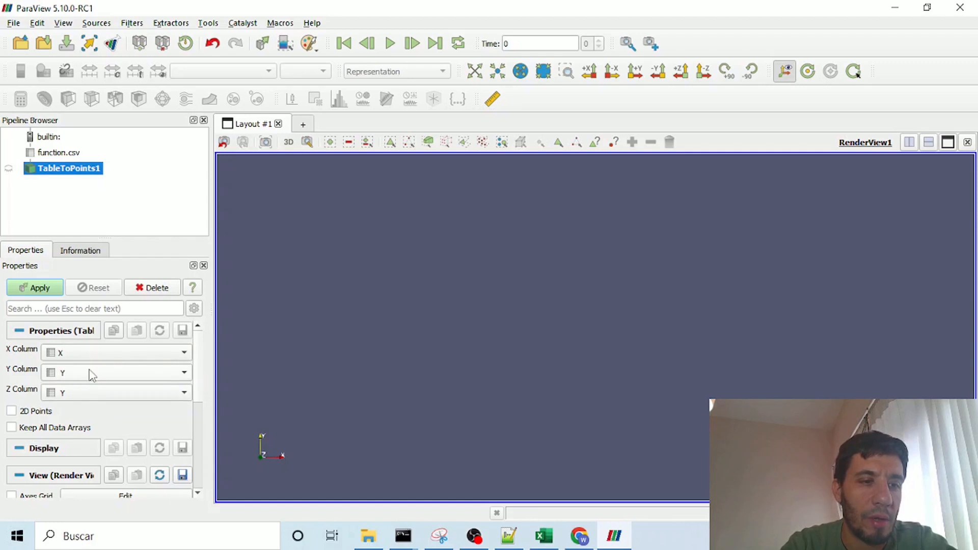
left_click(90, 373)
left_click(79, 373)
left_click(73, 392)
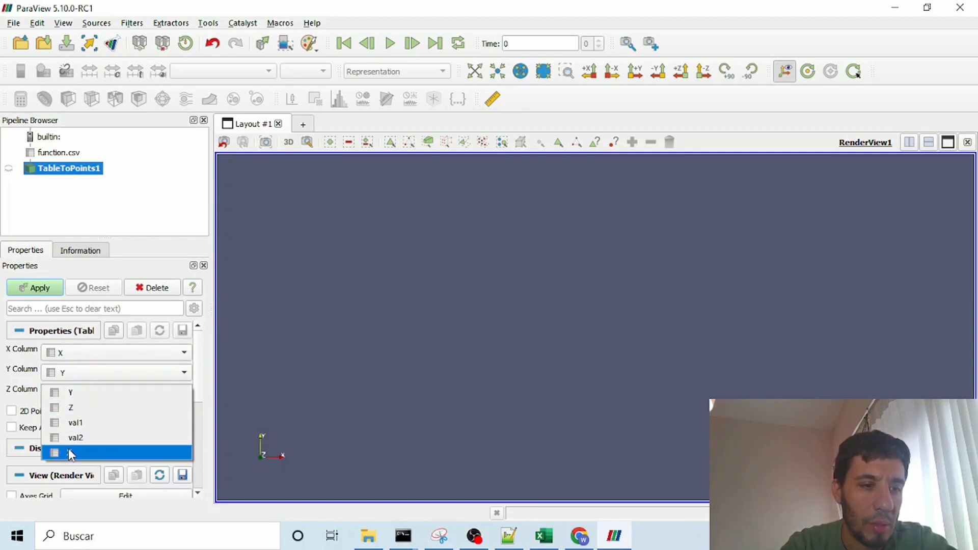
left_click(81, 412)
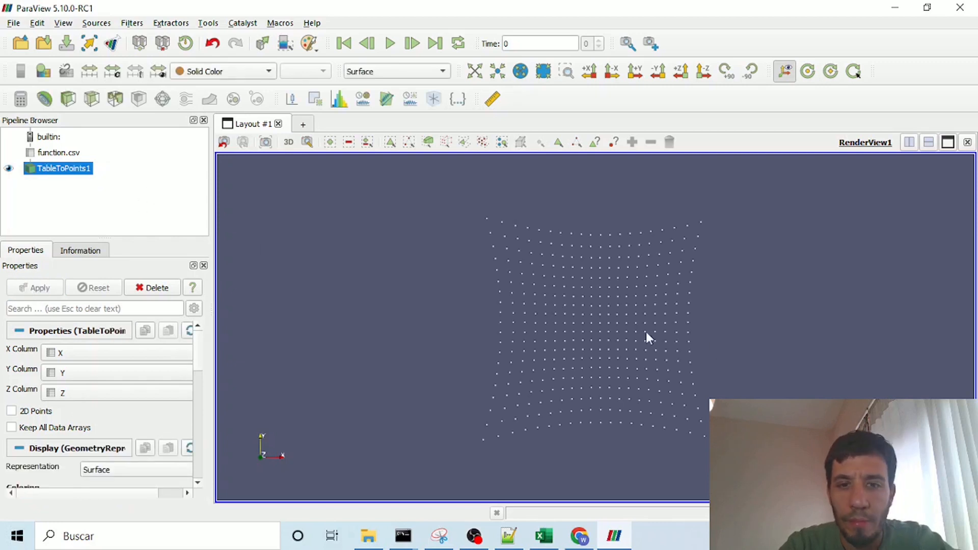
Step: Check function.csv's field delimiter setting against the separators used in the CSV file in Notepad++, and return to ParaView
left_click(57, 152)
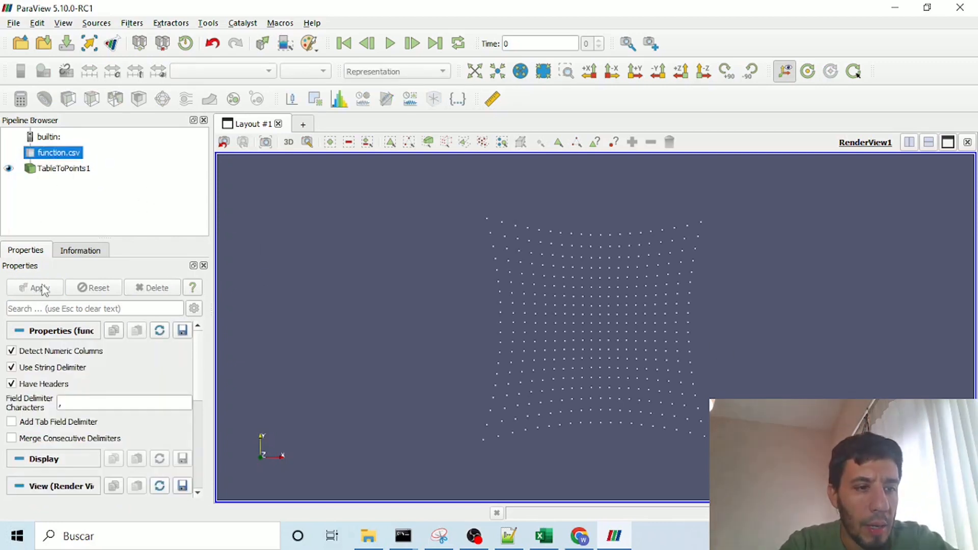
left_click(80, 400)
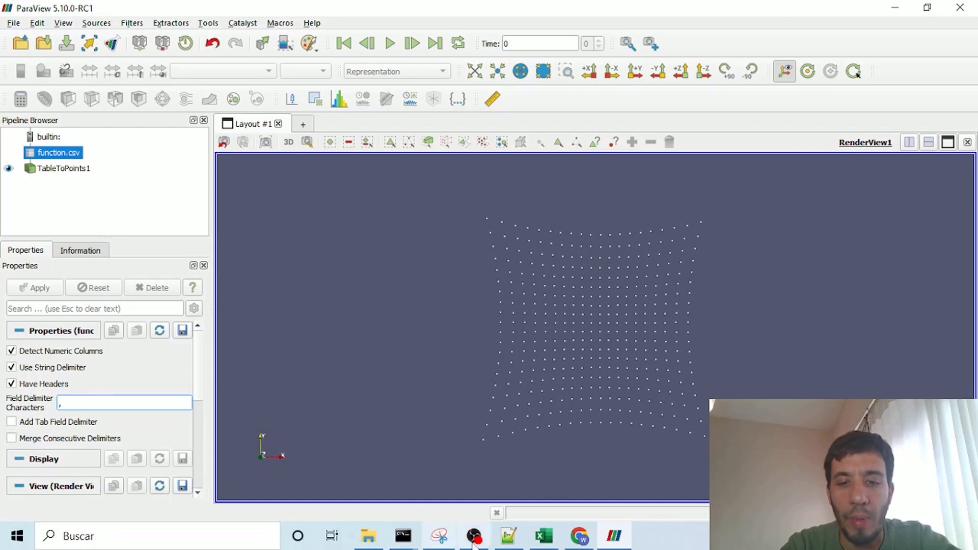
left_click(509, 536)
left_click_drag(83, 115, 73, 112)
left_click(74, 117)
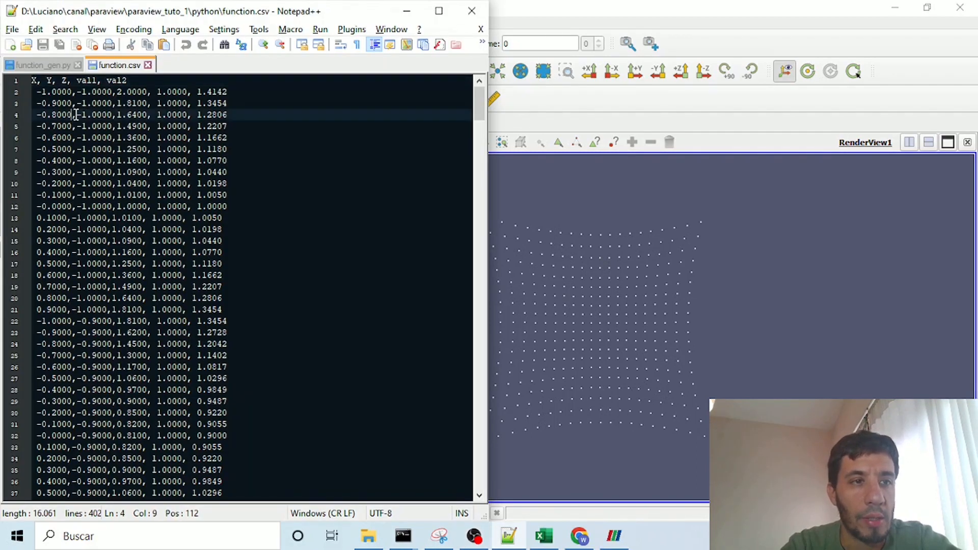
left_click(406, 11)
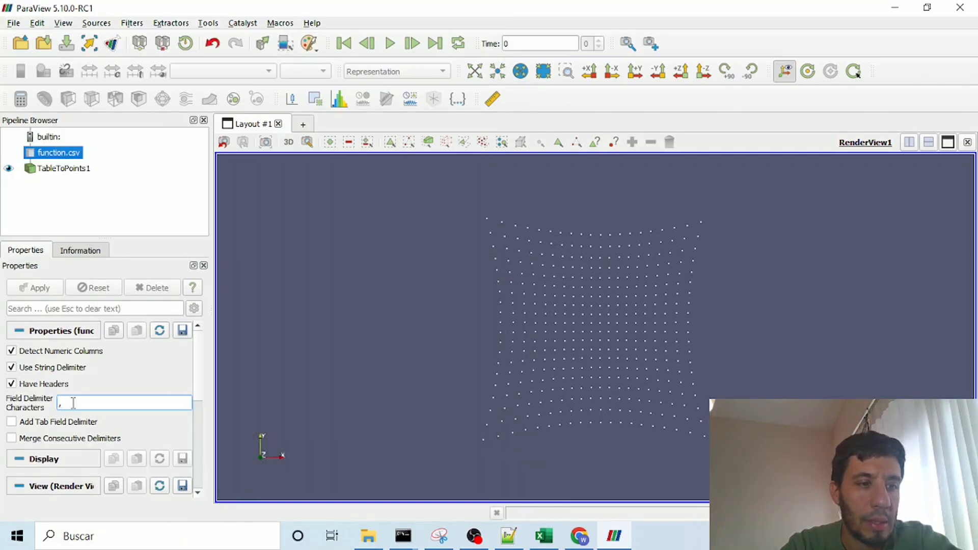
Step: Rotate the TableToPoints1 points to a side view and set their representation to Point Gaussian
left_click(67, 168)
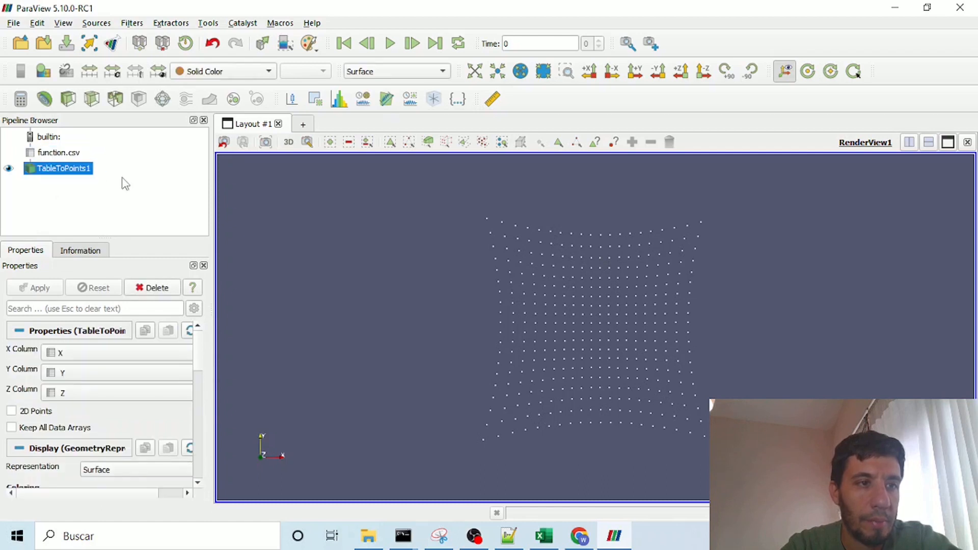
left_click_drag(586, 445, 601, 380)
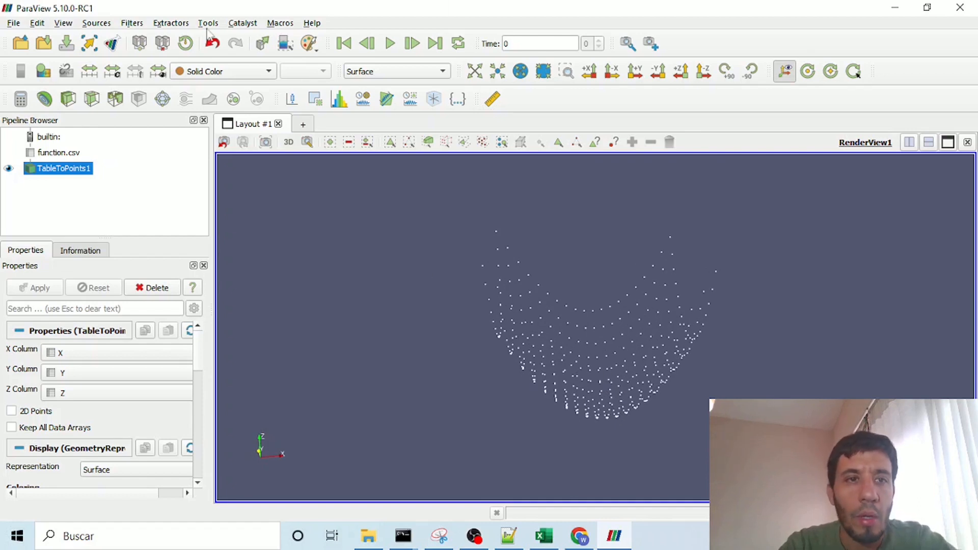
left_click(429, 71)
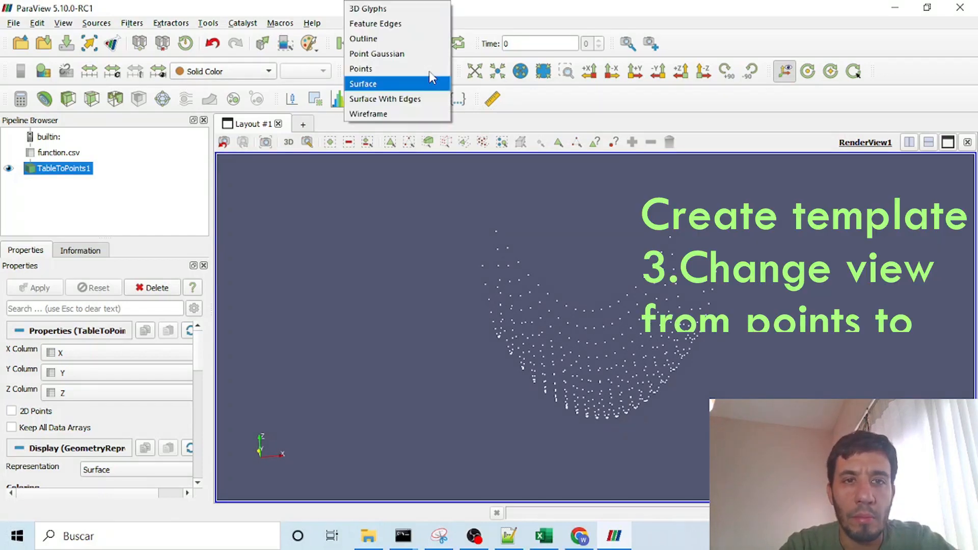
left_click(398, 55)
Step: Set the Gaussian radius of the TableToPoints1 points to 0.075
left_click_drag(201, 346, 194, 408)
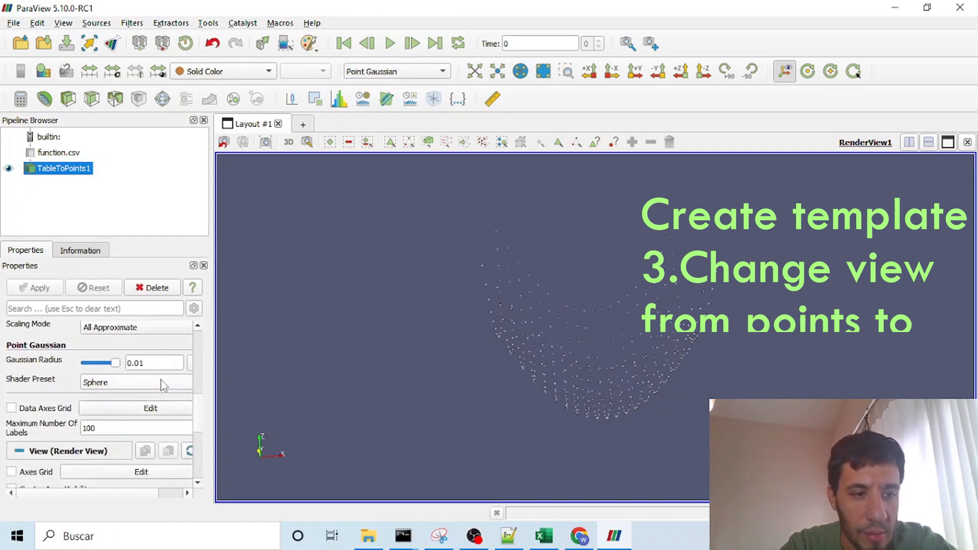
double_click(154, 363)
type("0.05")
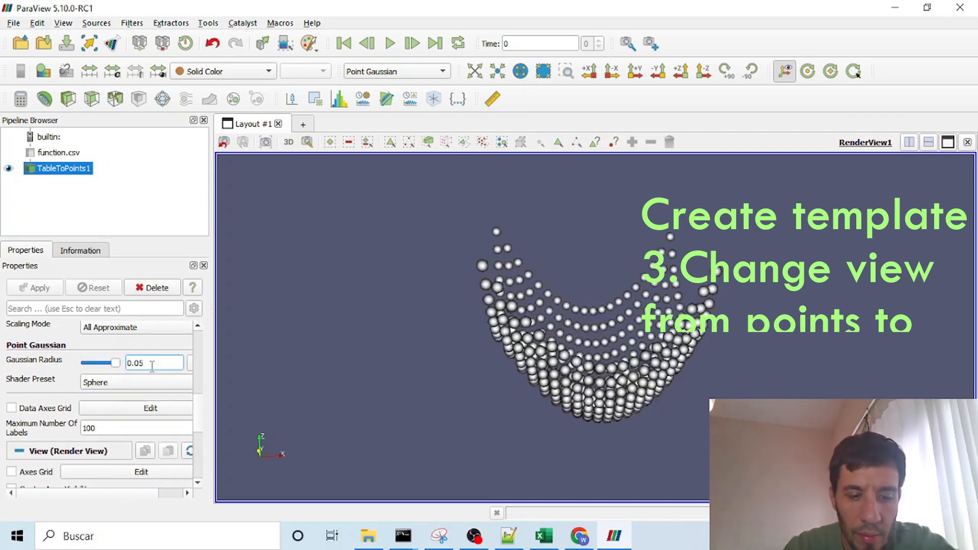
key("BackSpace")
type("75")
key("Return")
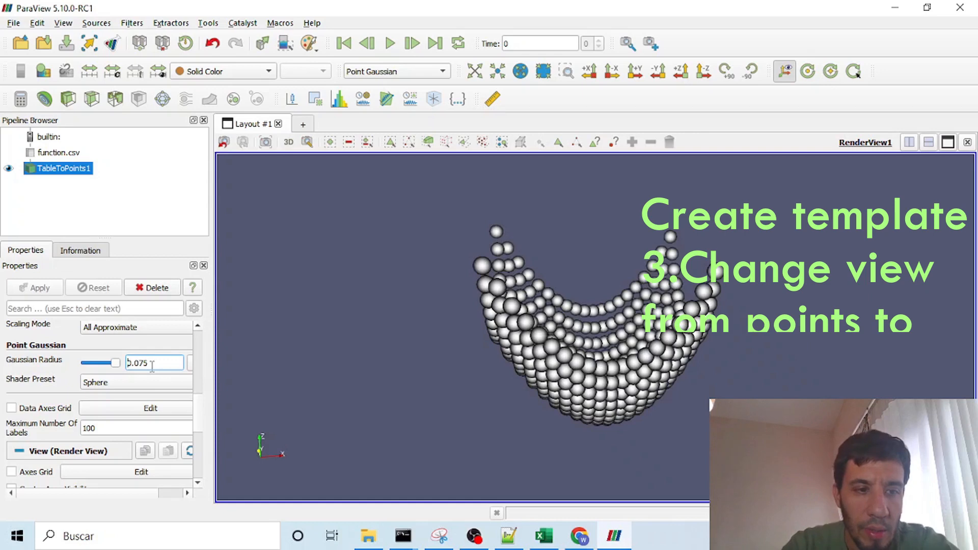
Step: Color the TableToPoints1 points by val1 and view the field from several angles
left_click_drag(538, 341, 631, 408)
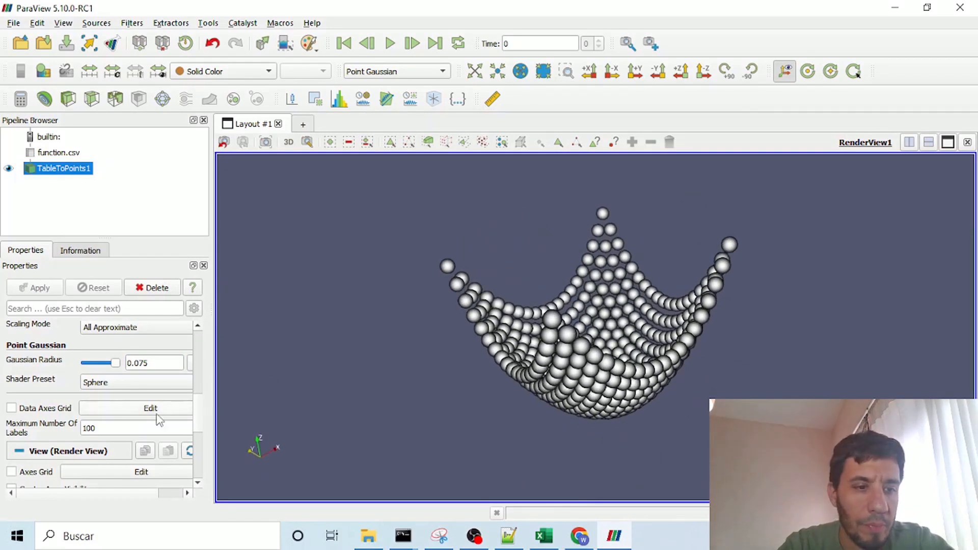
scroll(494, 341, "down", 3)
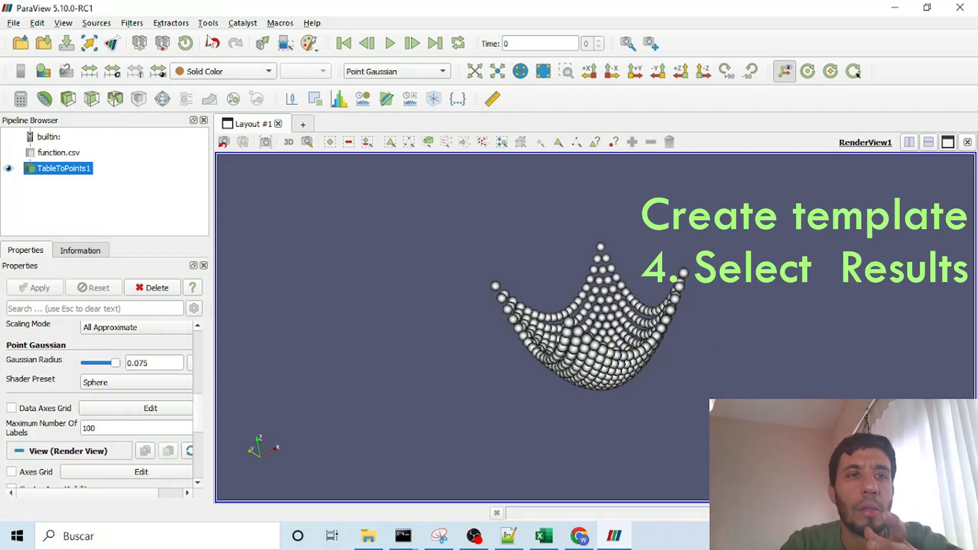
left_click(268, 71)
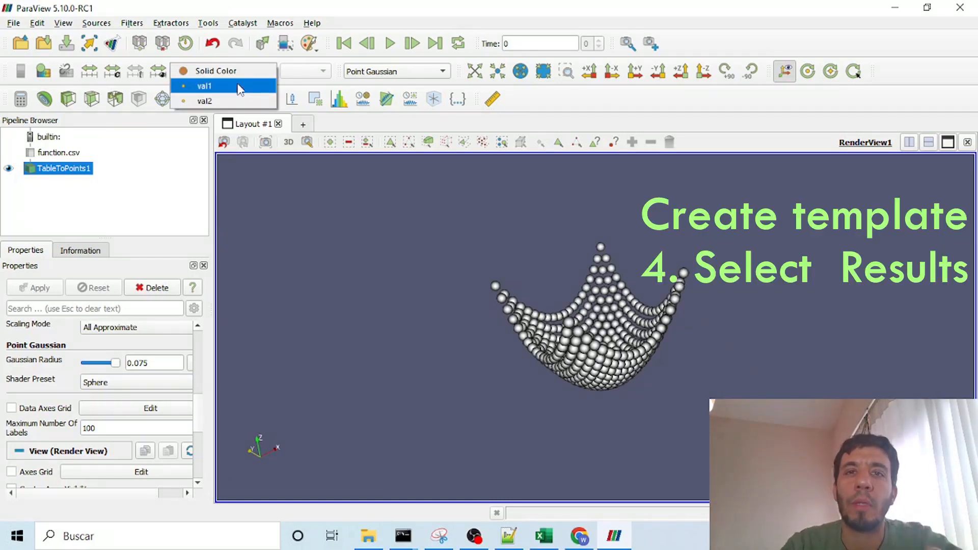
left_click(239, 87)
left_click_drag(634, 255, 637, 316)
left_click_drag(759, 322, 528, 306)
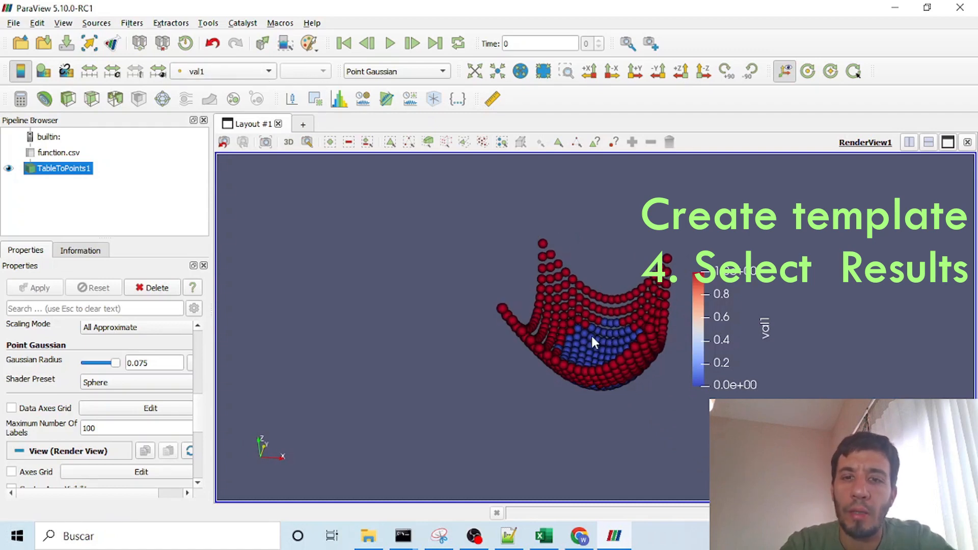
left_click_drag(552, 372, 537, 384)
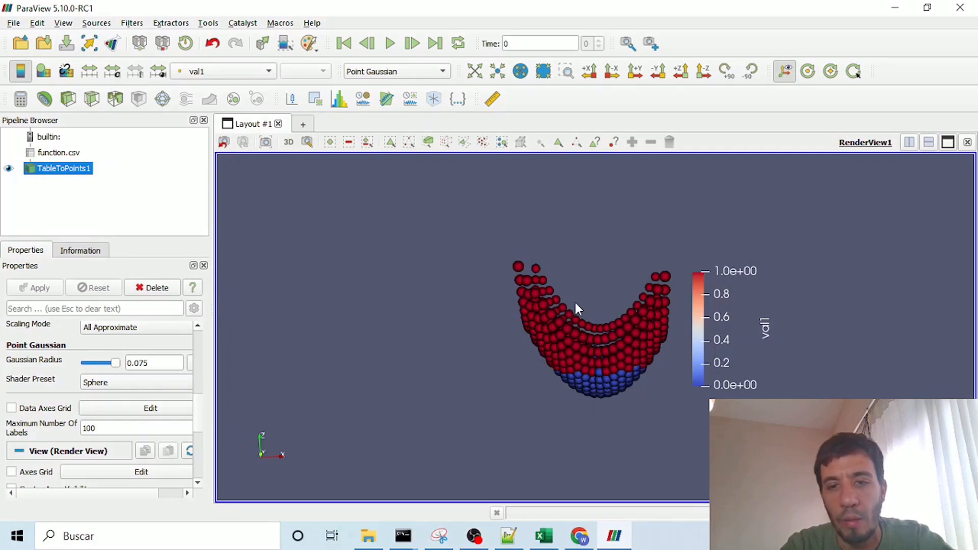
Step: Color the TableToPoints1 points by val2 and move its color legend close beside the points
left_click(225, 71)
left_click(203, 85)
left_click_drag(504, 305, 545, 318)
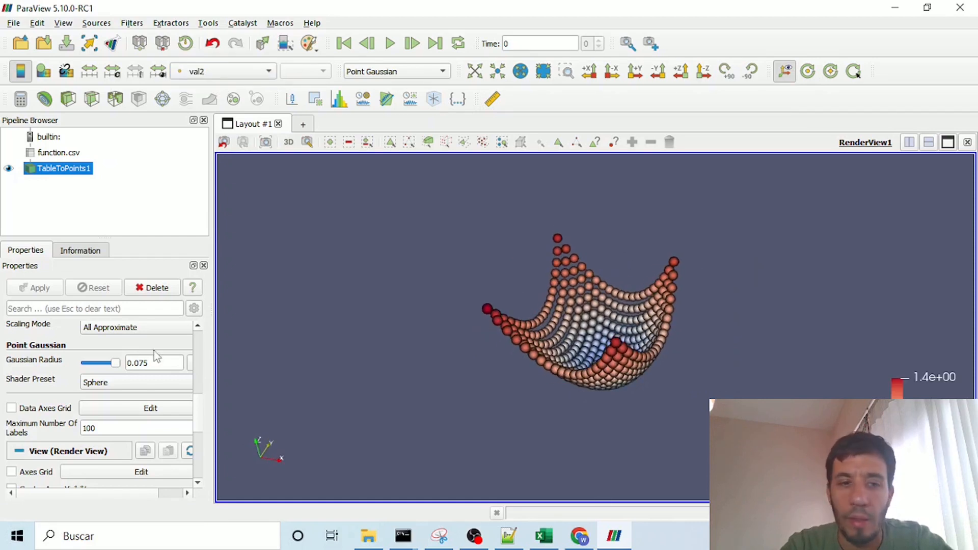
left_click_drag(920, 421, 730, 316)
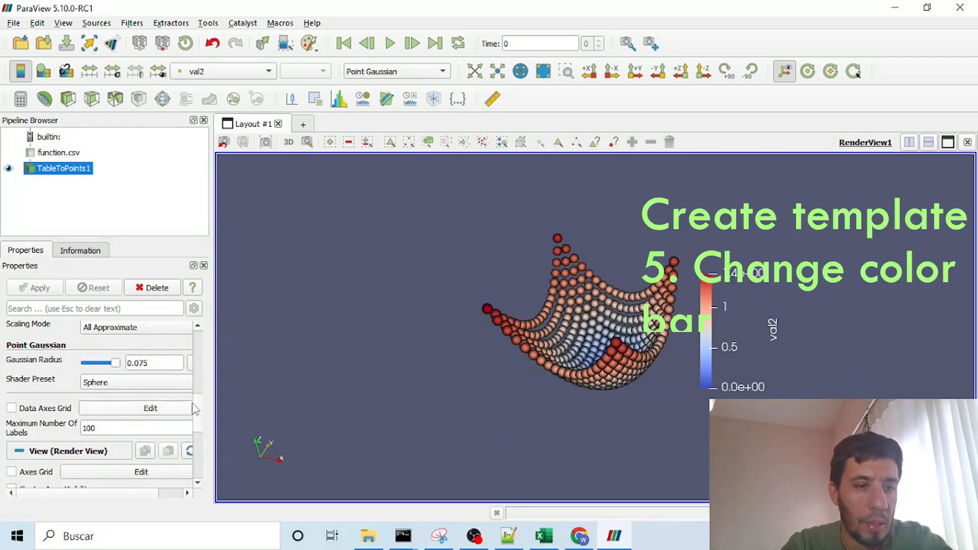
Step: Apply the nic_CubicL preset from the full list of color maps to val2
scroll(199, 423, "down", 3)
mouse_move(199, 420)
left_mouse_down()
mouse_move(198, 440)
mouse_move(203, 392)
left_mouse_up()
scroll(204, 387, "up", 4)
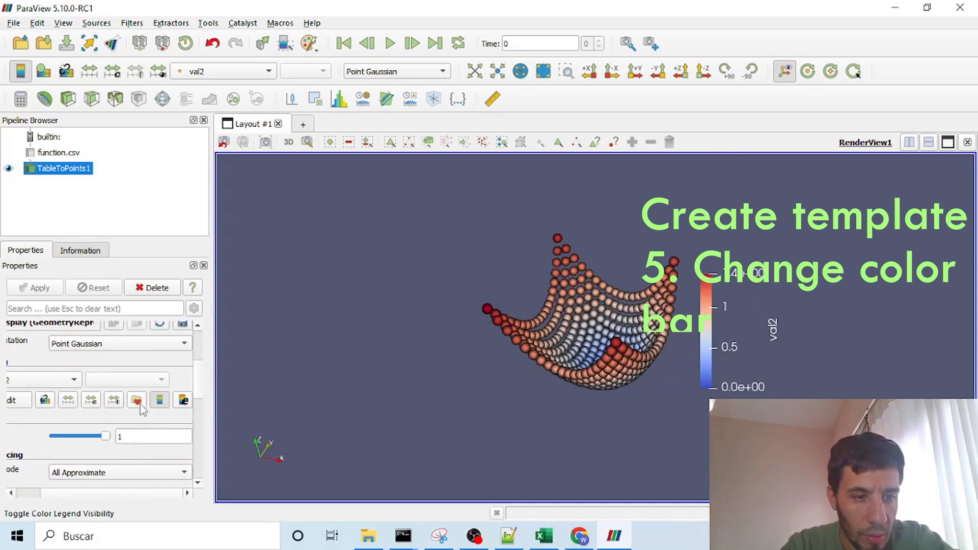
left_click(136, 400)
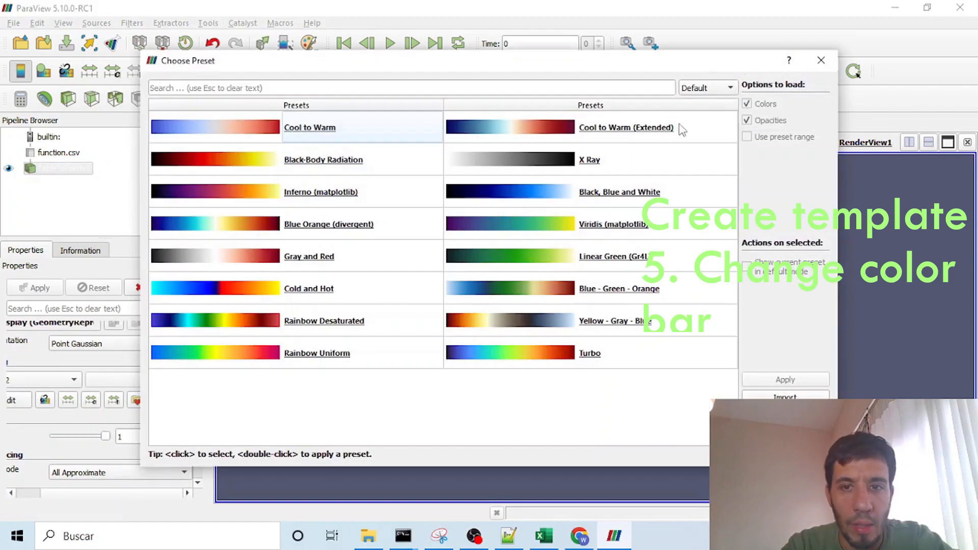
left_click(726, 88)
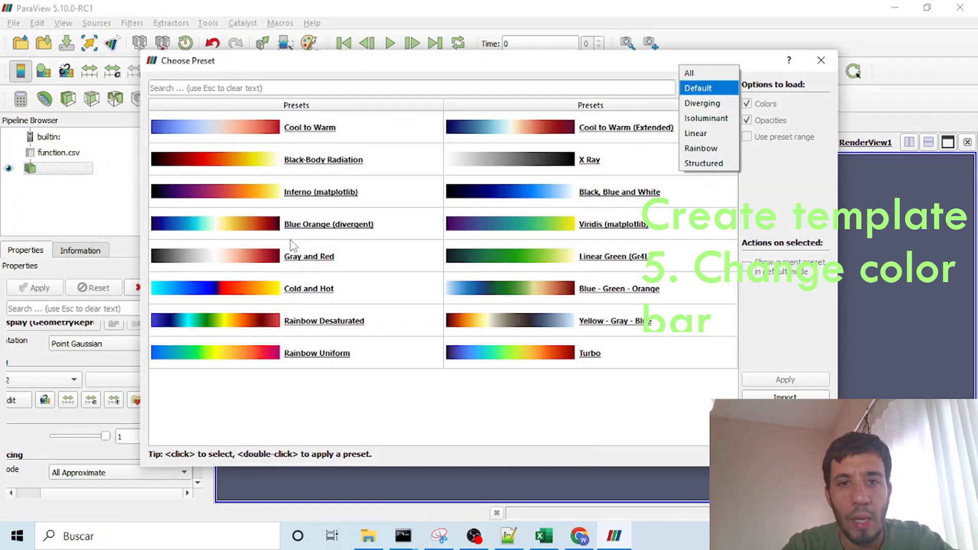
left_click(691, 73)
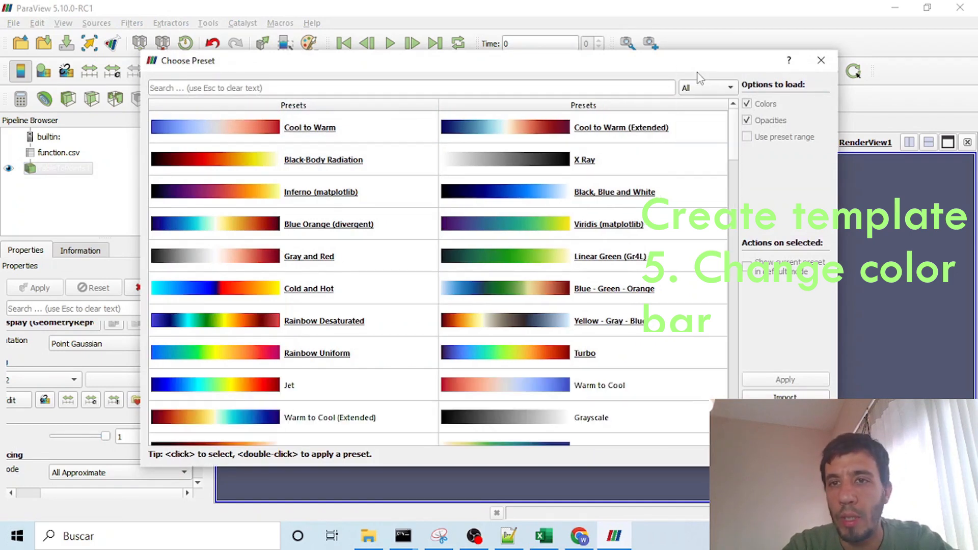
left_click_drag(740, 145, 757, 189)
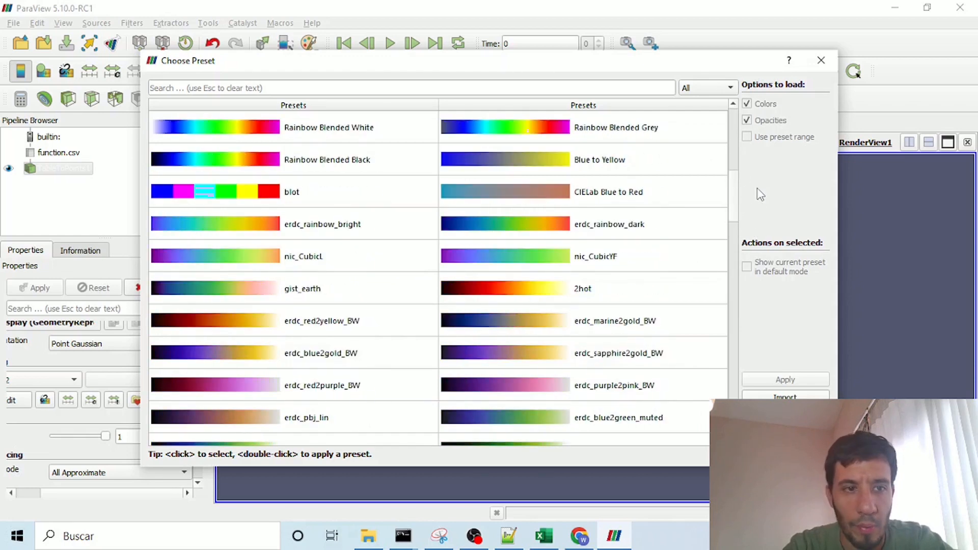
left_click(231, 269)
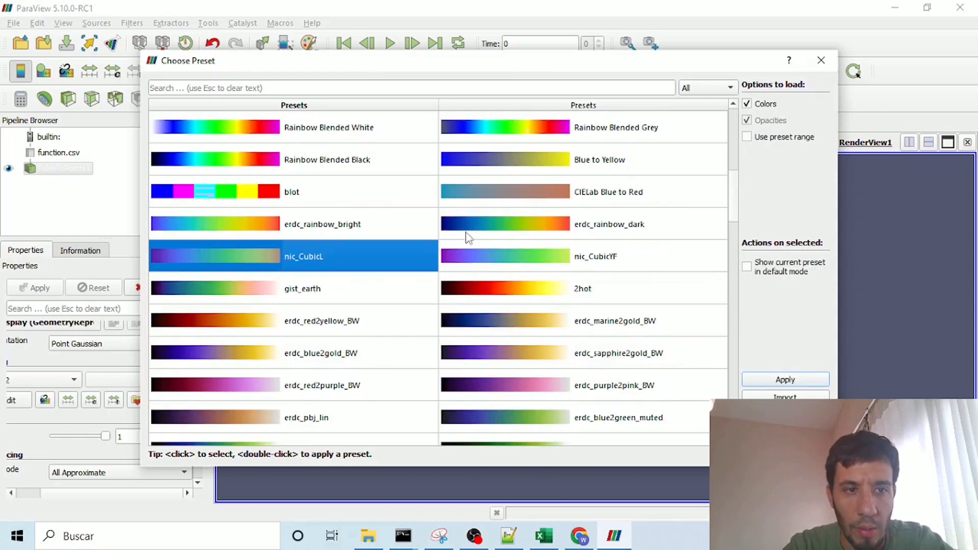
left_click(788, 383)
left_click(820, 60)
left_click_drag(612, 305, 543, 286)
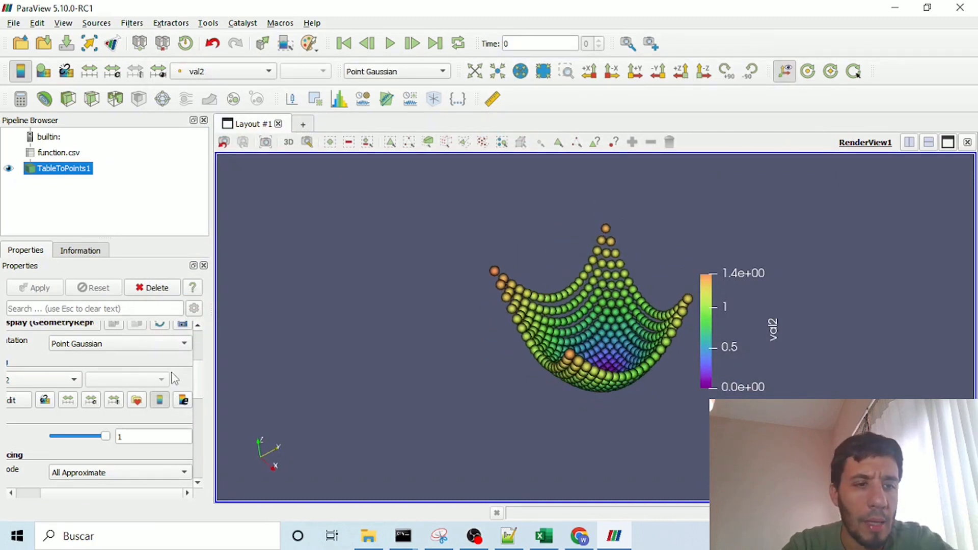
Step: Set the val2 color legend's title font to black and its annotation text to #060606, and apply the changes
scroll(202, 380, "down", 3)
scroll(201, 387, "up", 3)
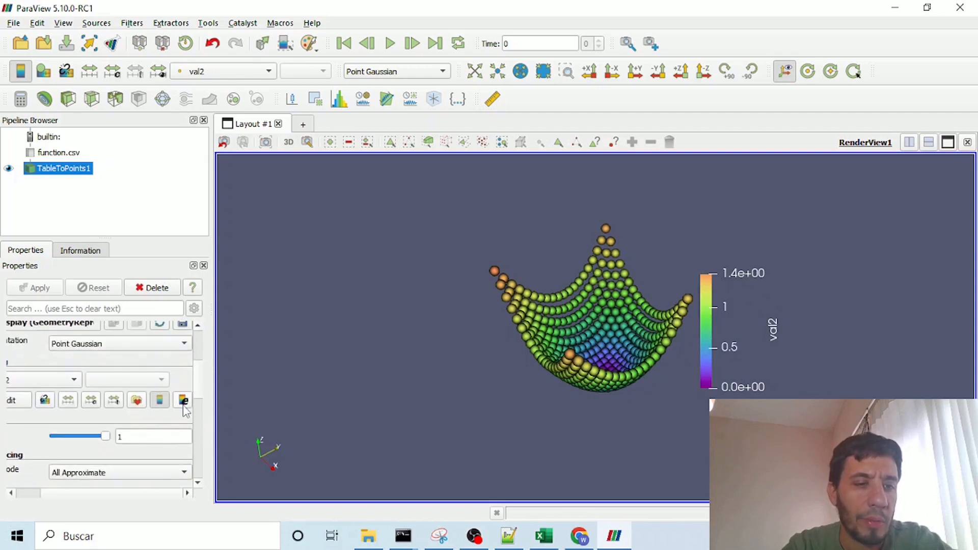
left_click(183, 401)
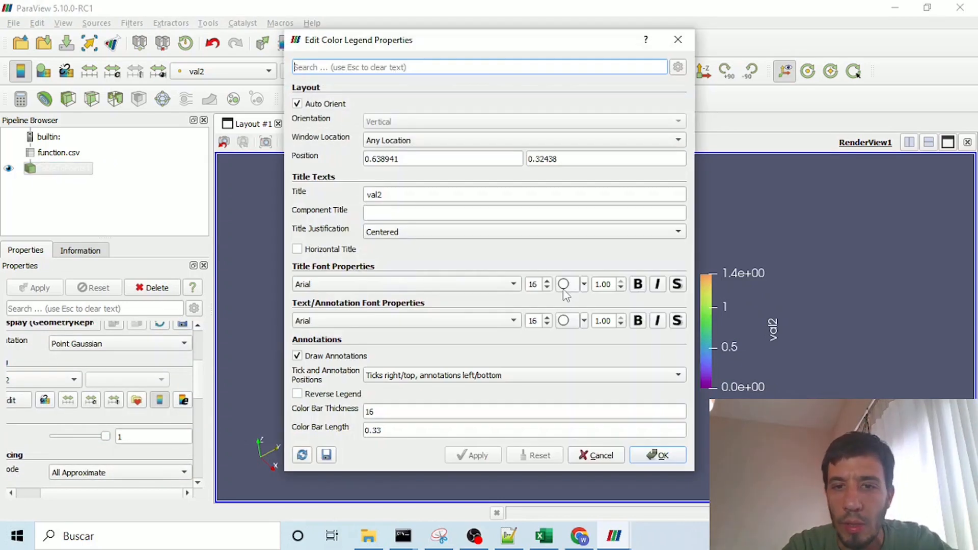
left_click(564, 284)
mouse_move(665, 252)
left_mouse_down()
mouse_move(662, 278)
mouse_move(658, 271)
left_mouse_up()
left_click(585, 392)
left_click(563, 319)
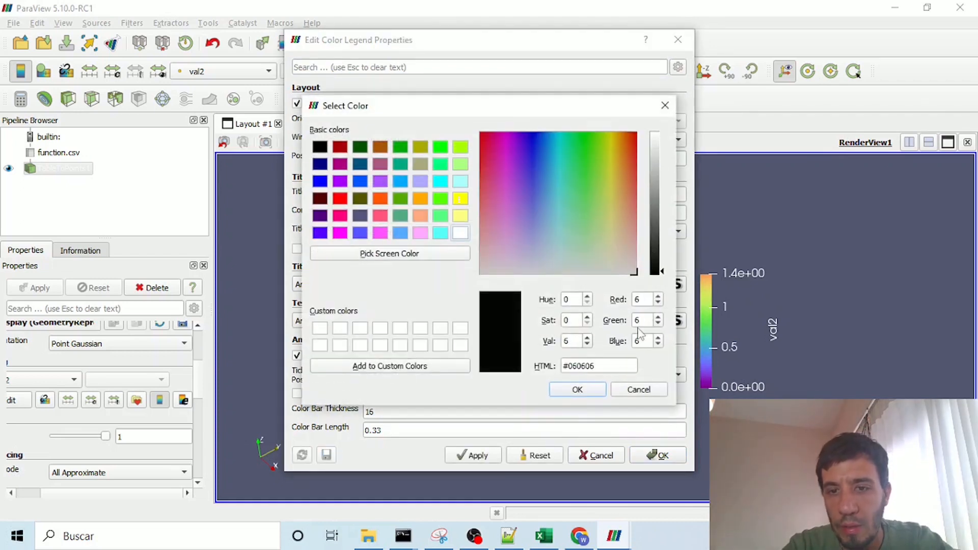
left_click(577, 389)
left_click(474, 455)
left_click(658, 455)
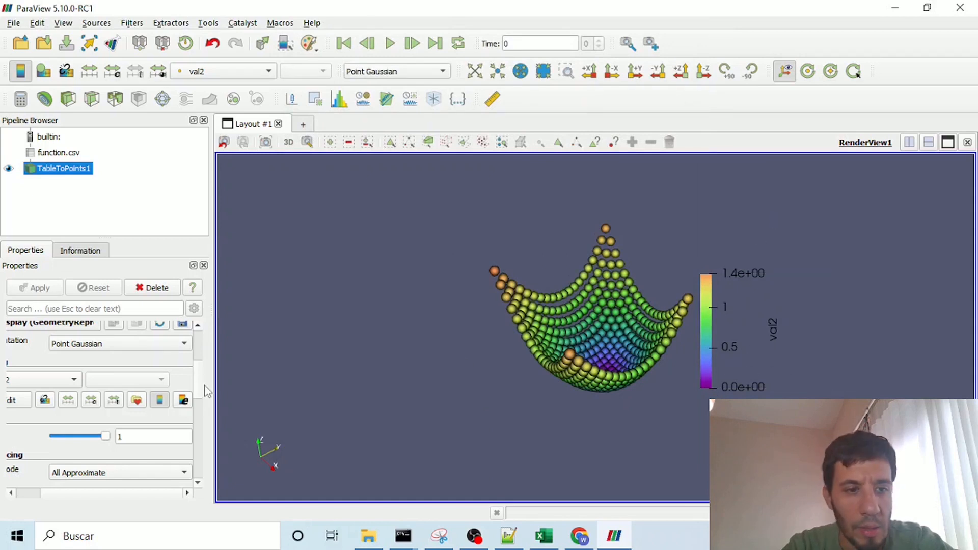
Step: Stop using the color palette for the render view's background and set a single white background color, #ffffff
scroll(204, 392, "down", 10)
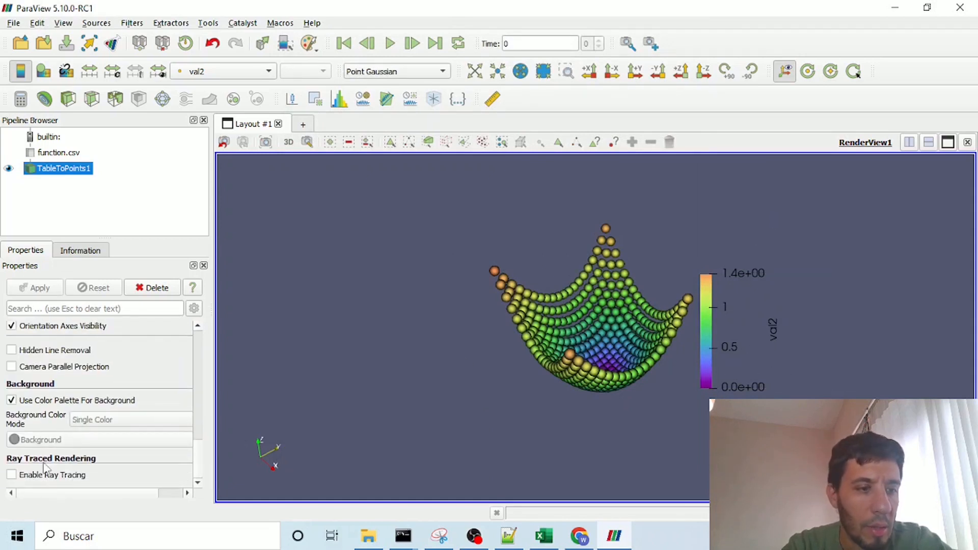
left_click(31, 440)
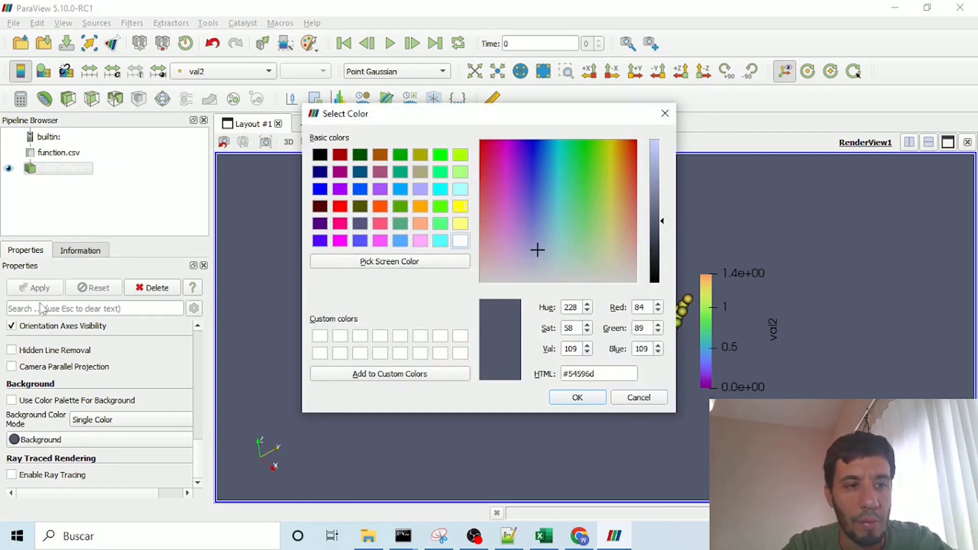
left_click(460, 242)
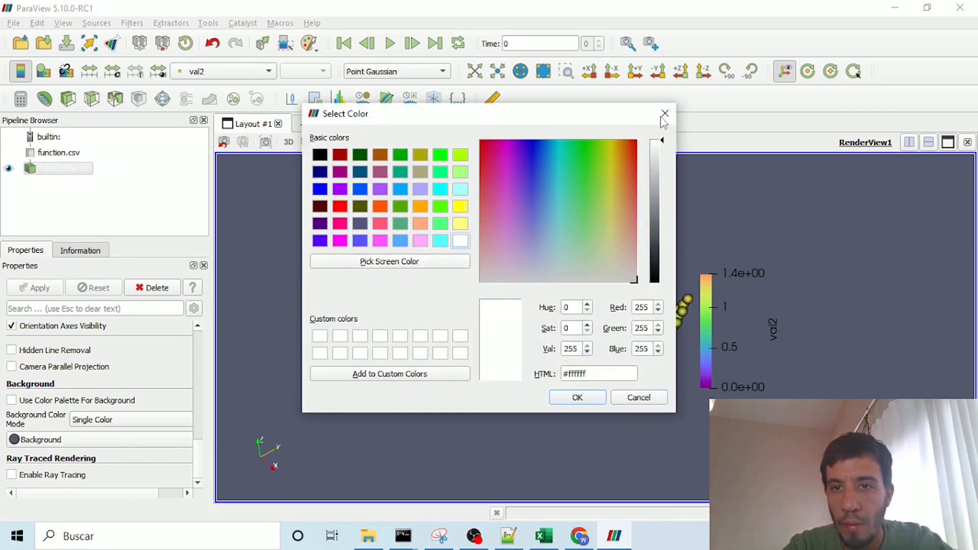
left_click(579, 398)
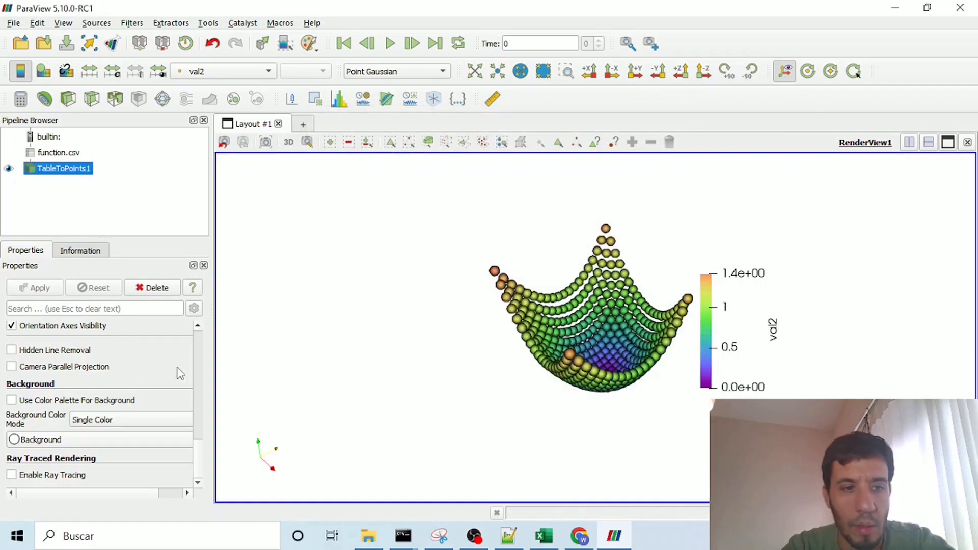
Step: Apply the Jet preset from the full list of color maps to val2
scroll(198, 352, "up", 10)
left_click(170, 390)
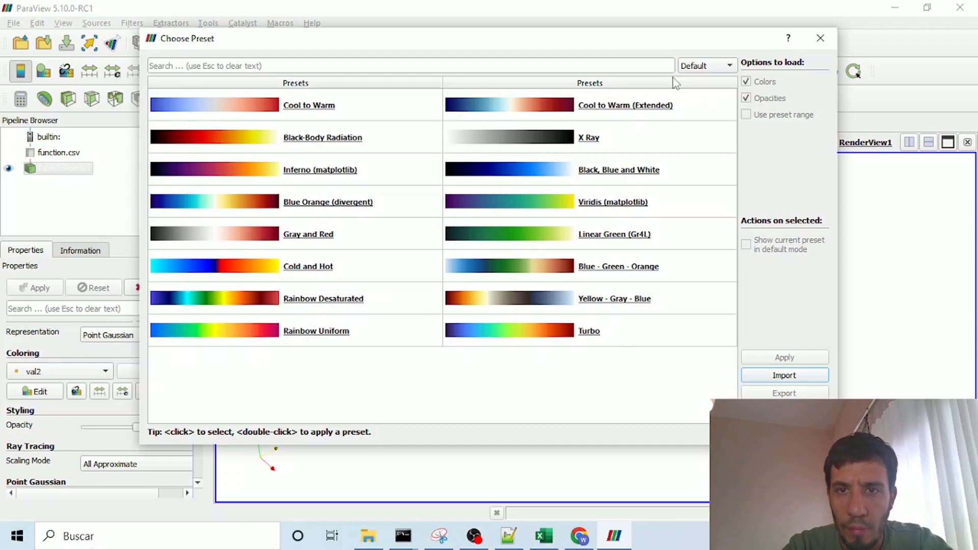
left_click(703, 66)
left_click(708, 80)
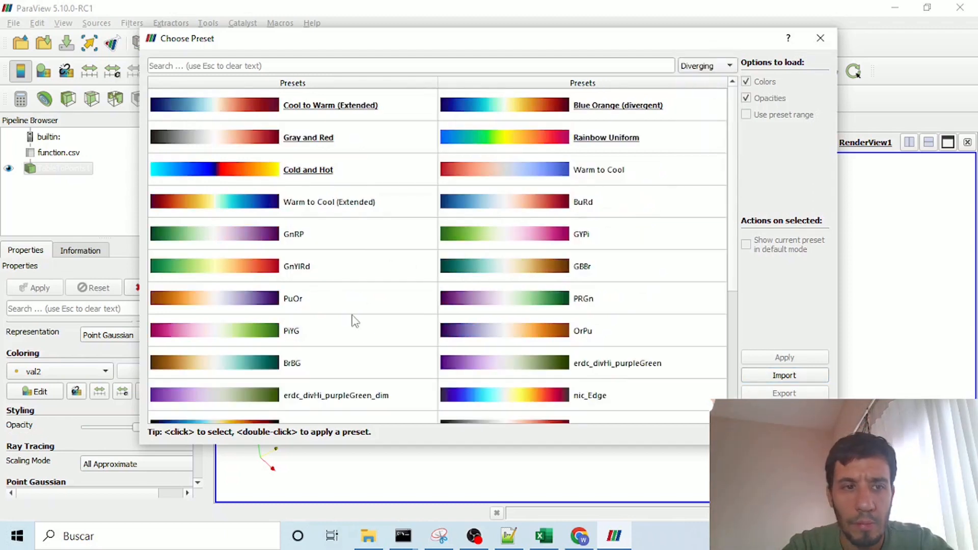
left_click(710, 68)
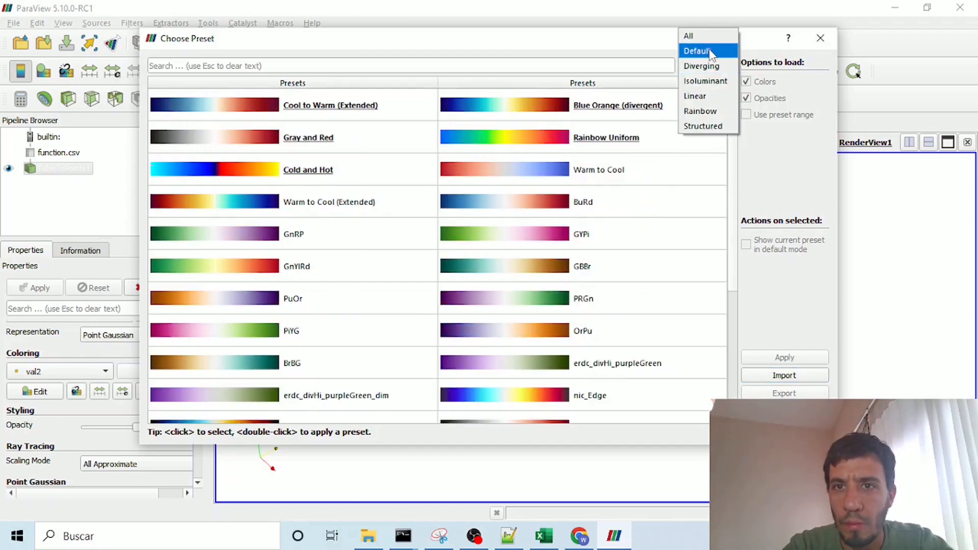
left_click(711, 50)
left_click(711, 57)
left_click(712, 54)
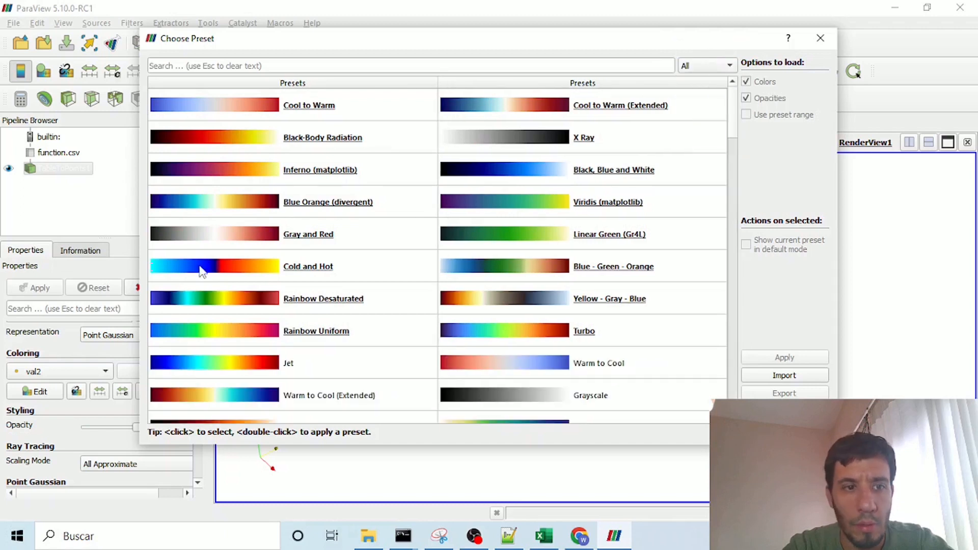
left_click(242, 366)
left_click(785, 357)
left_click_drag(579, 356, 567, 335)
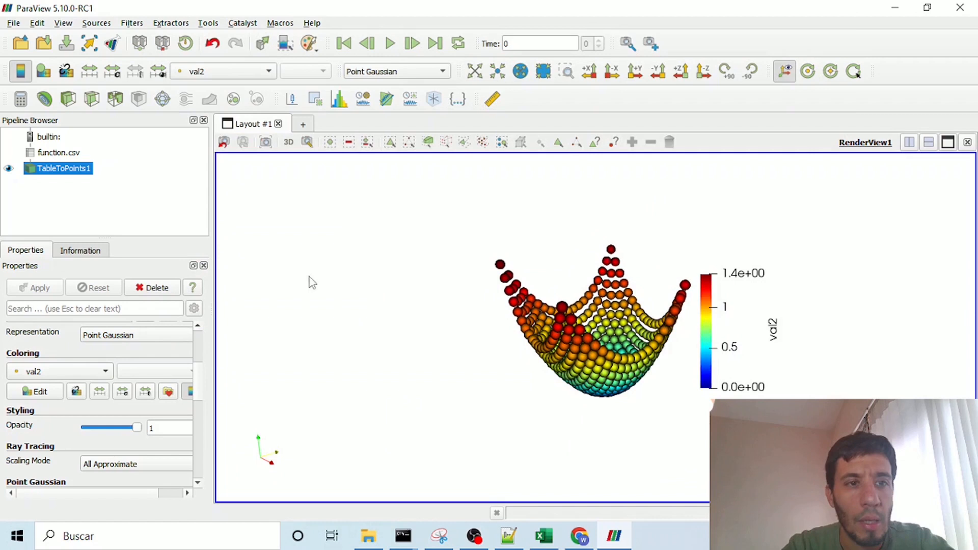
Step: Save the current state in the python folder as a new .pvsm file with a name starting with python_tutori
left_click(14, 23)
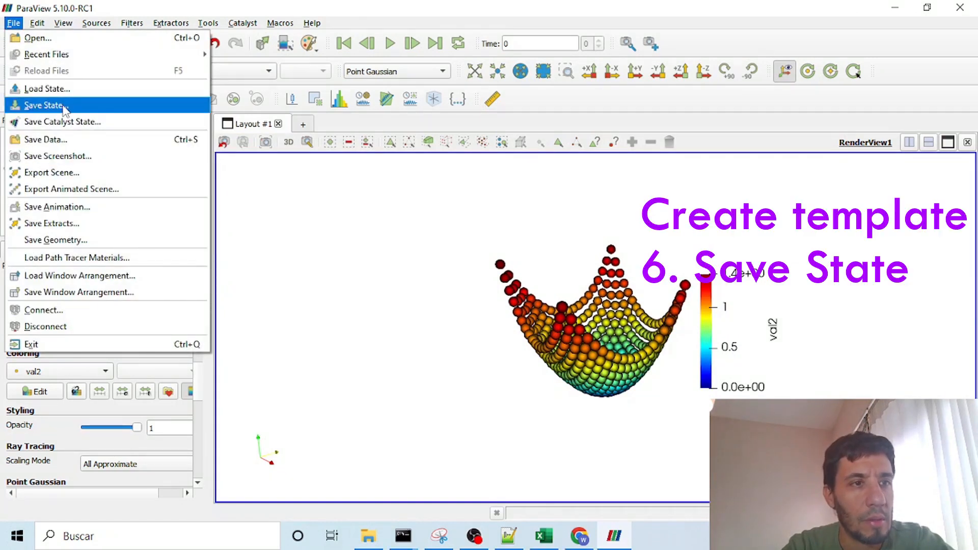
left_click(46, 105)
left_click(290, 308)
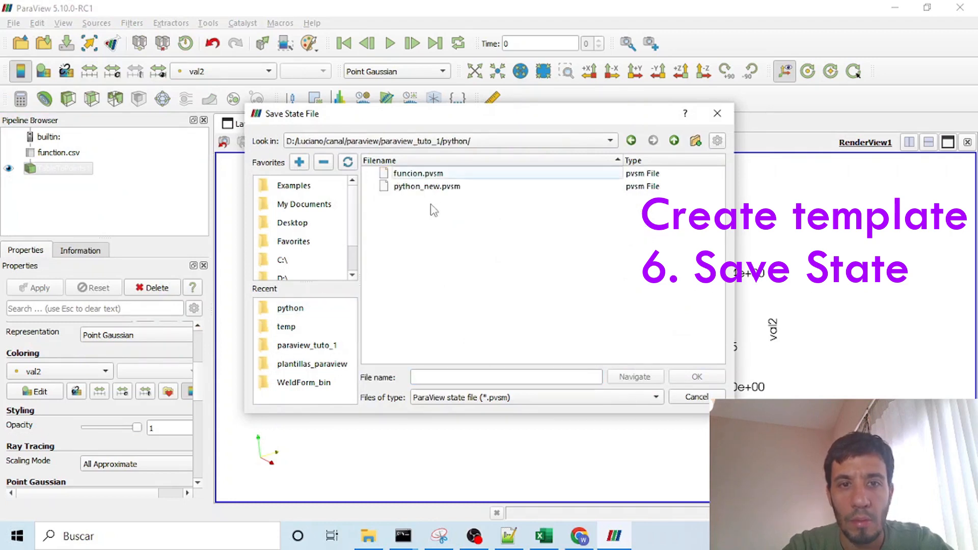
left_click(434, 188)
left_click(446, 377)
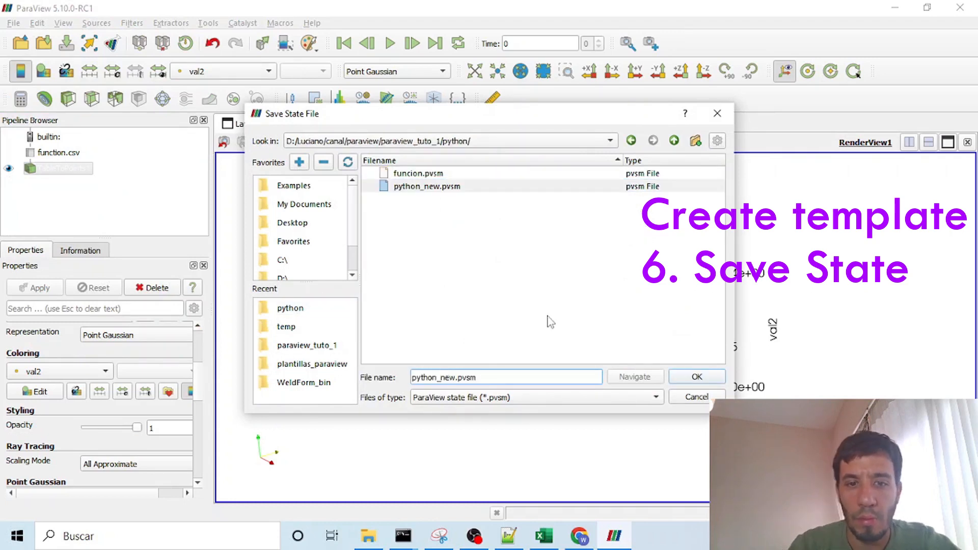
type("tutor")
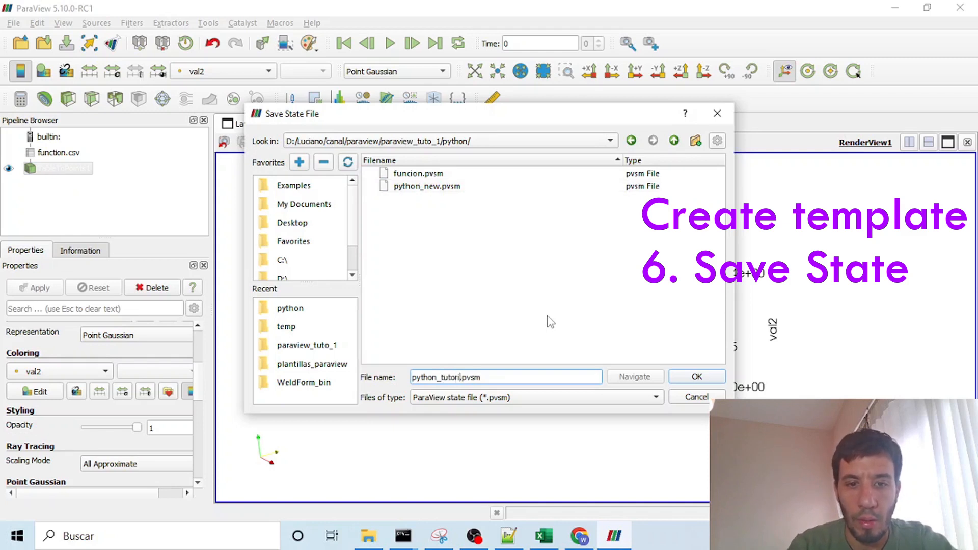
key("Return")
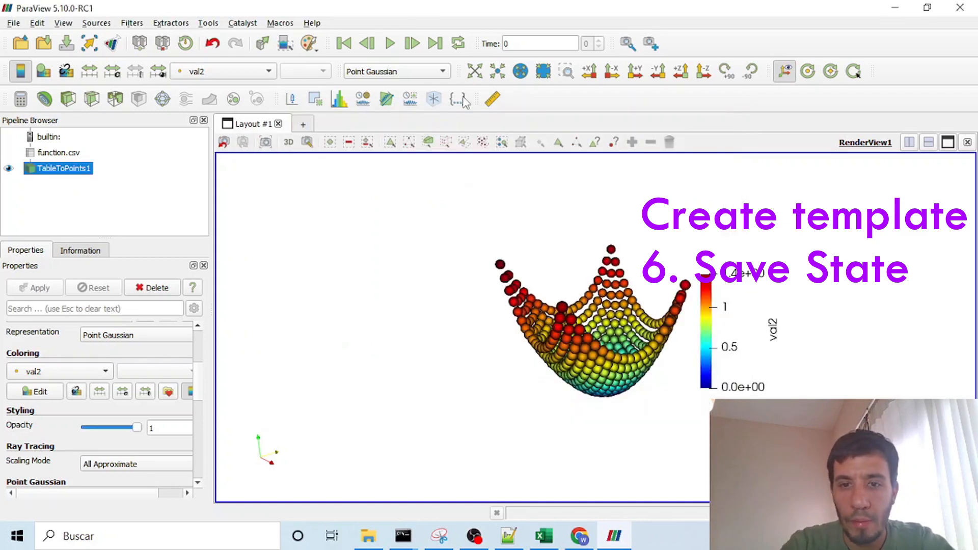
left_click_drag(382, 340, 399, 361)
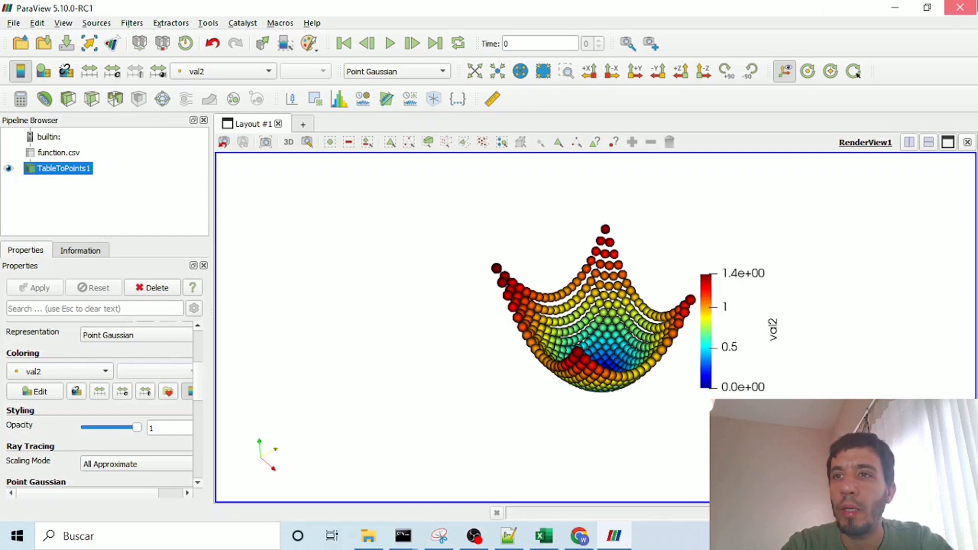
Step: Close ParaView and start a new ParaView 5.10.0-RC1 session
left_click(960, 7)
key("super")
type("p")
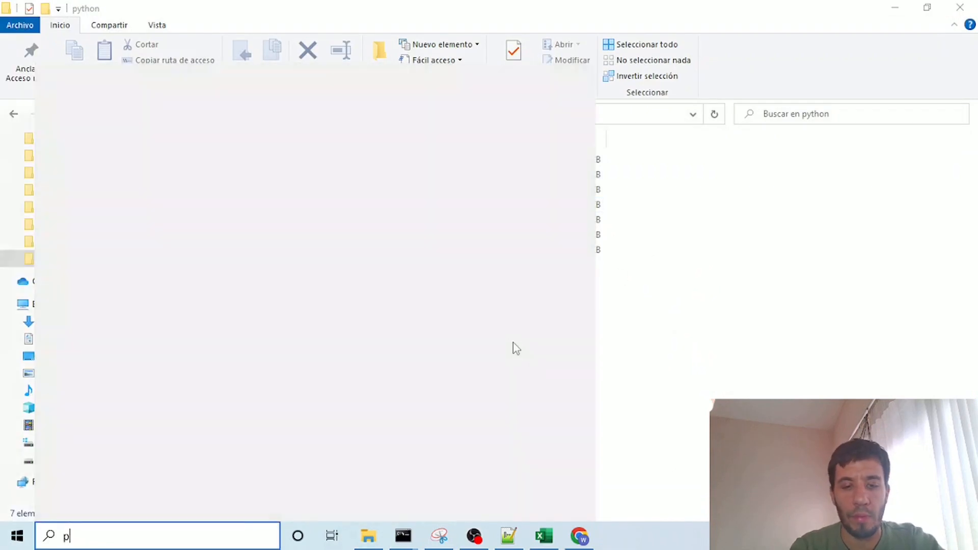
type("aa")
key("BackSpace")
type("rav")
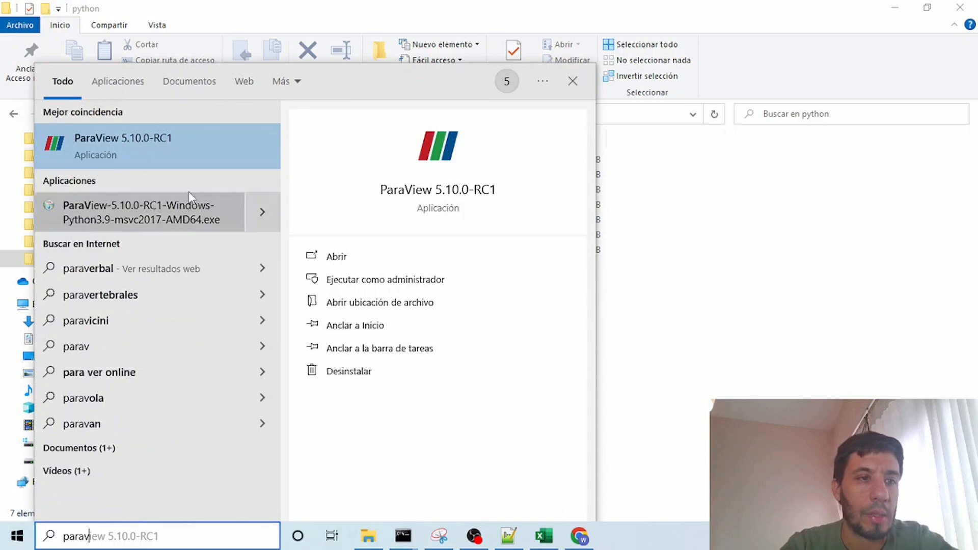
key("Return")
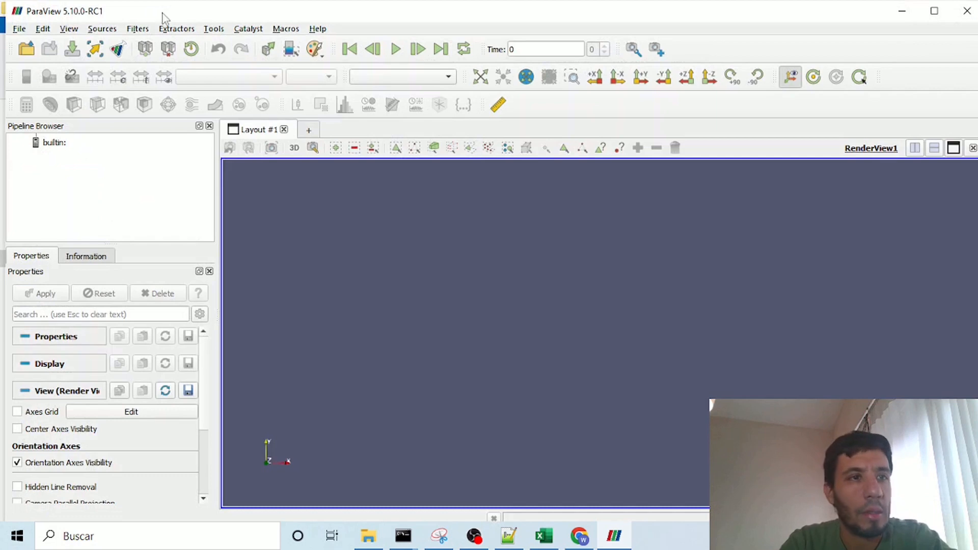
Step: Select the state file python_tutorial.pvsm in the python folder for loading
left_click(13, 23)
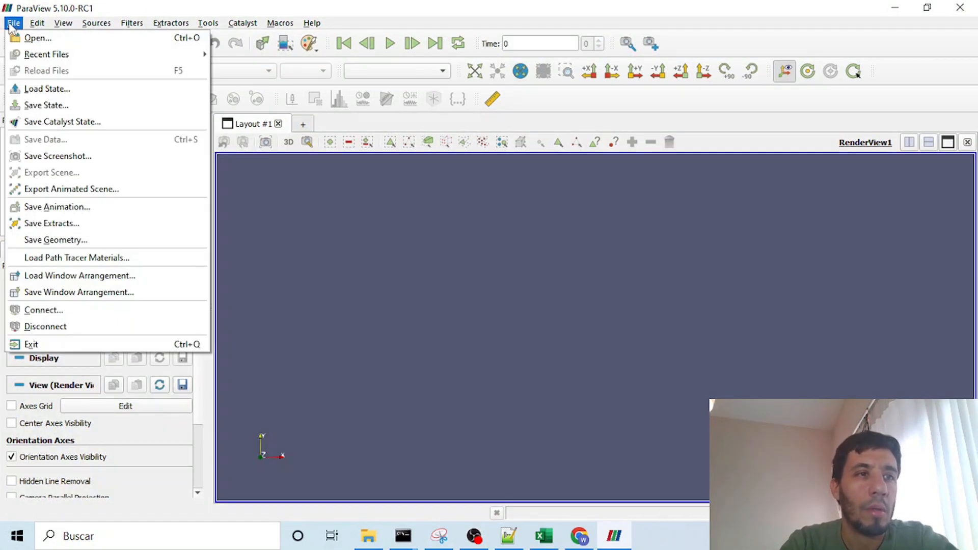
left_click(21, 89)
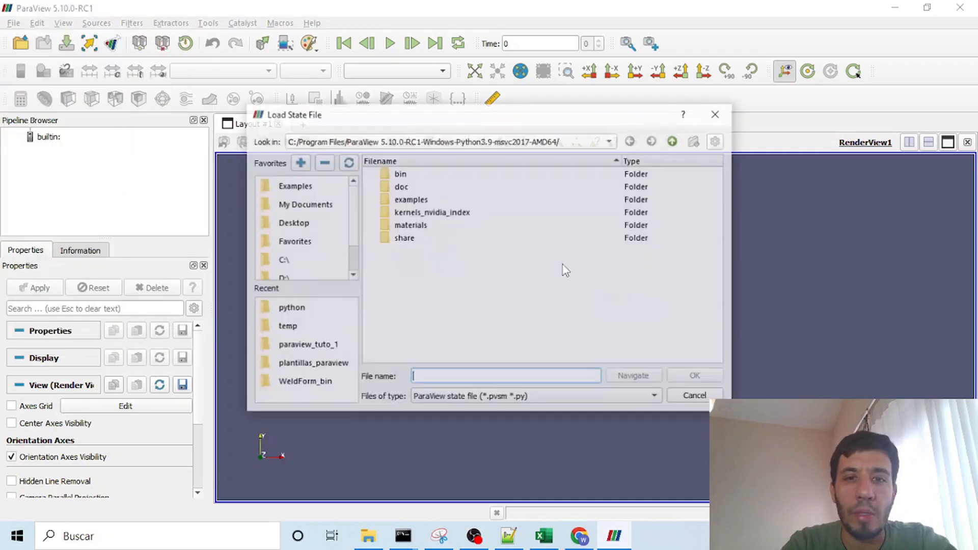
left_click(305, 310)
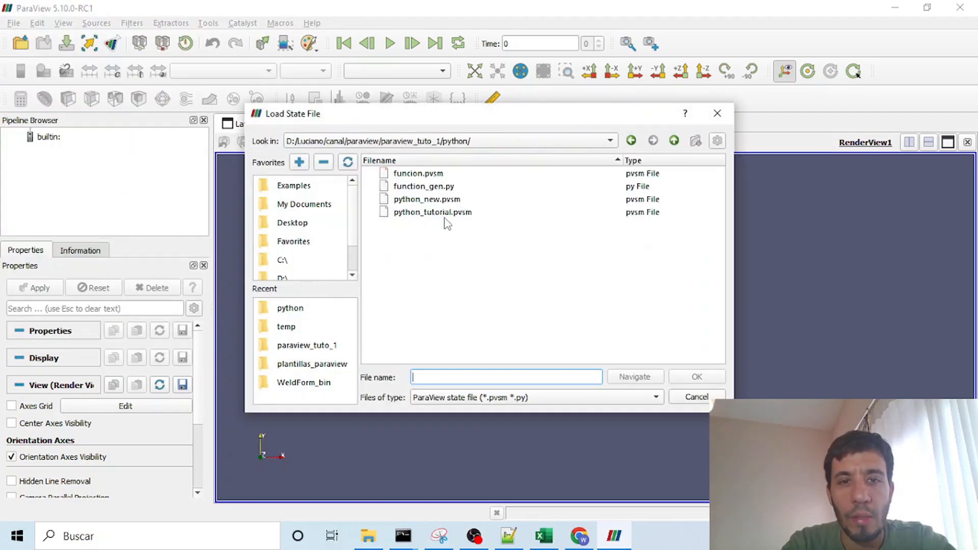
double_click(436, 210)
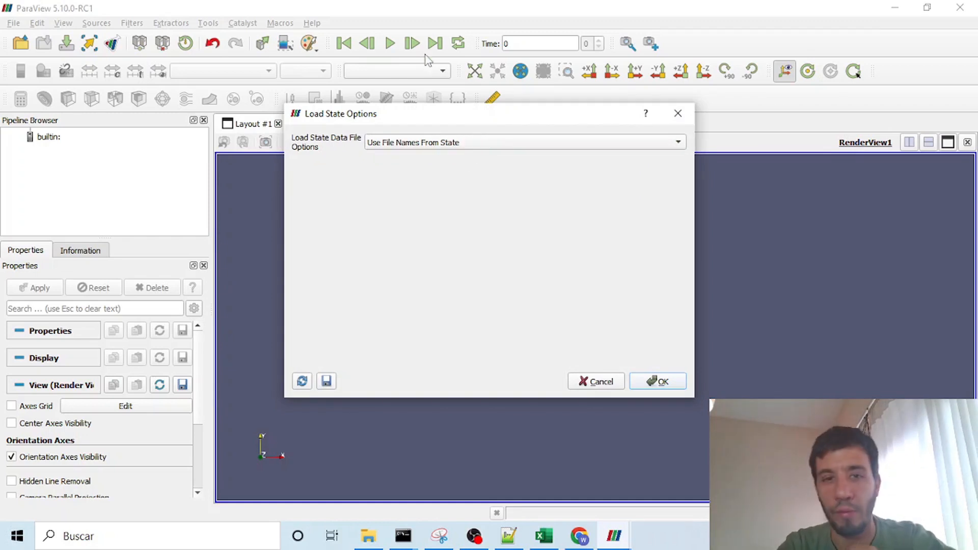
Step: Load the state with the Choose File Names option, using function.csv from the python folder as data file, and dismiss the output messages
left_click(429, 146)
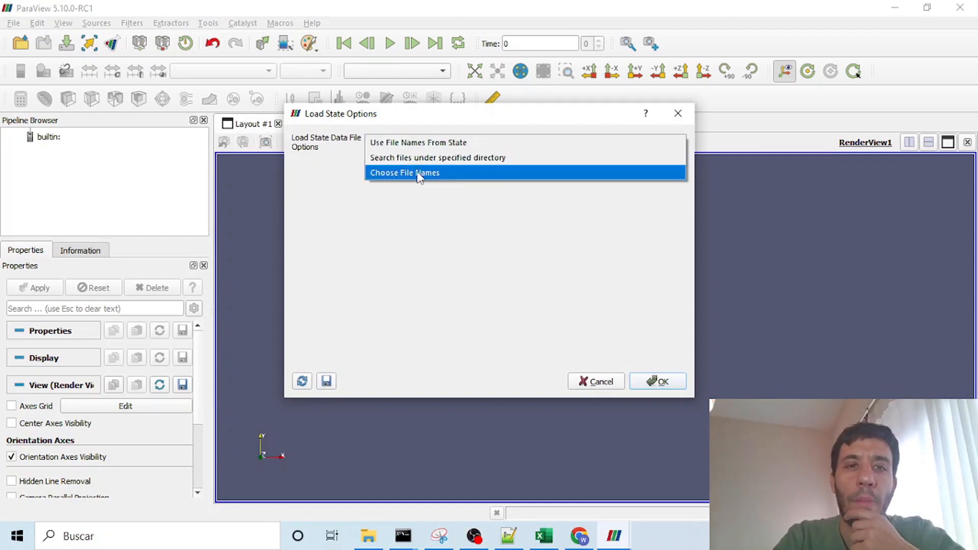
left_click(421, 172)
left_click_drag(592, 181, 332, 183)
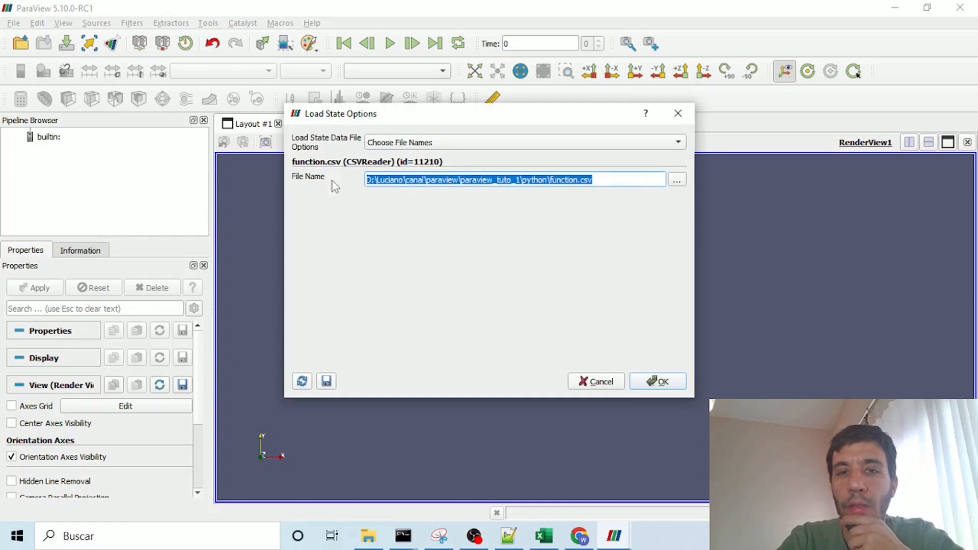
left_click(556, 179)
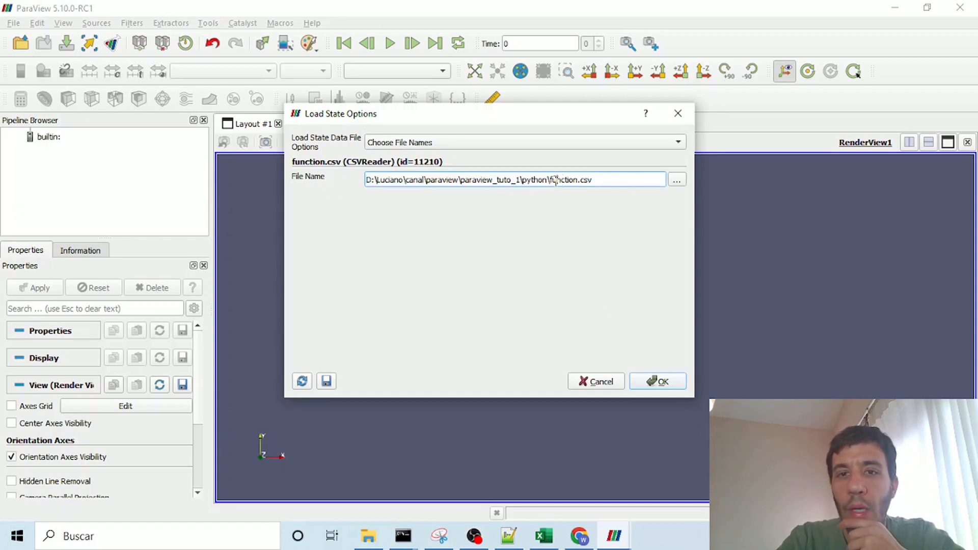
left_click_drag(552, 181, 600, 190)
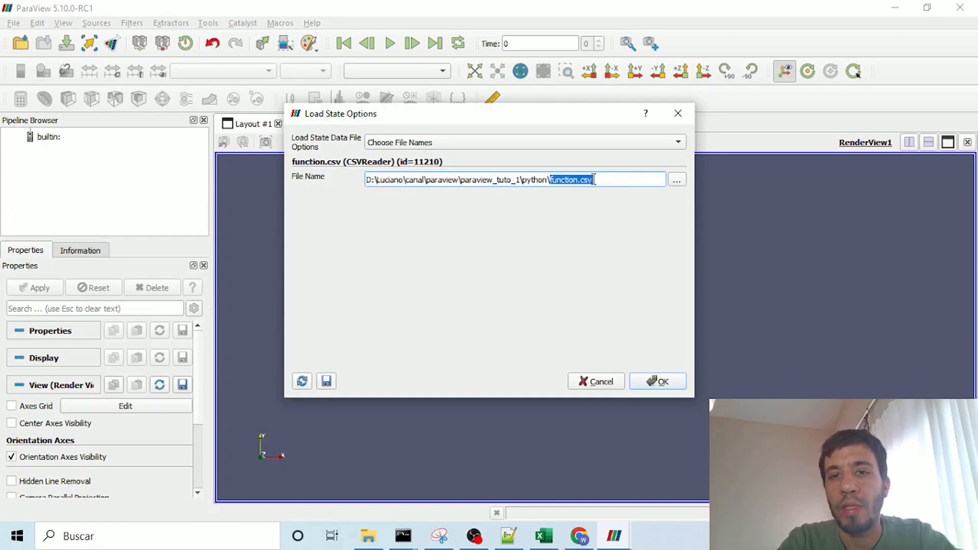
left_click(662, 382)
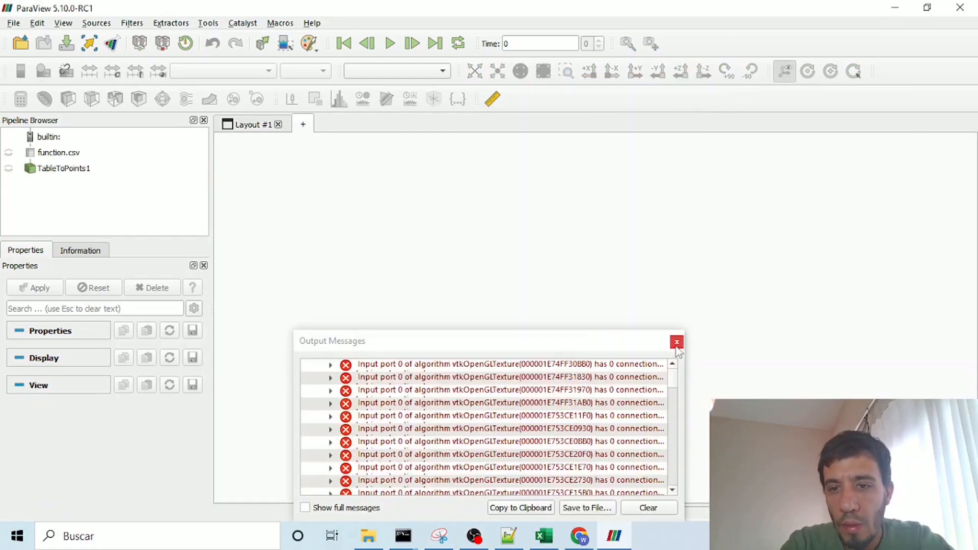
left_click(677, 342)
left_click_drag(561, 340, 574, 267)
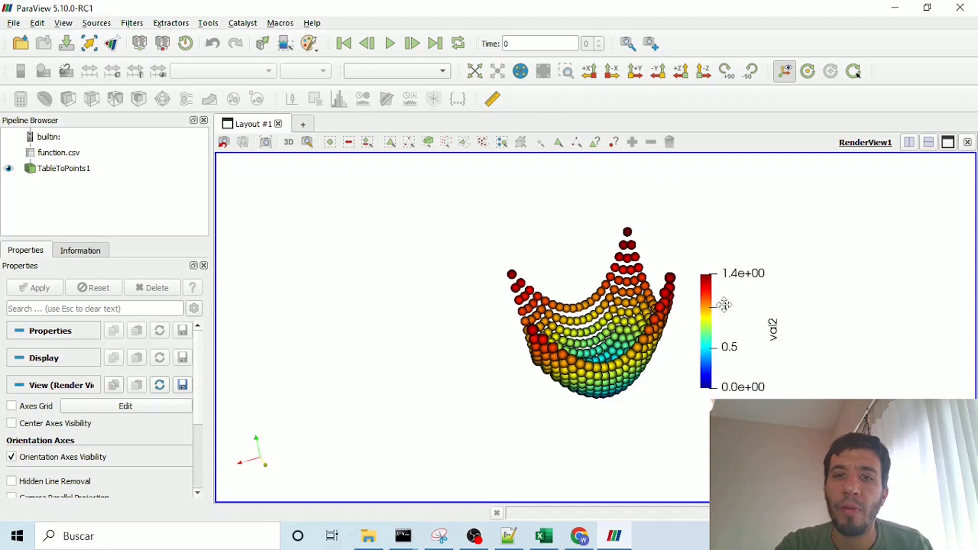
left_click_drag(556, 267, 555, 209)
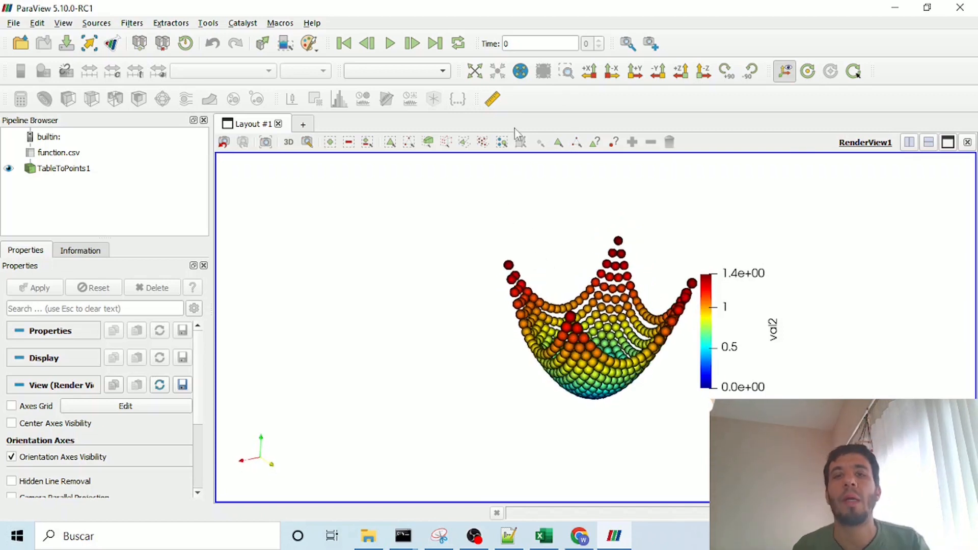
left_click_drag(590, 305, 544, 325)
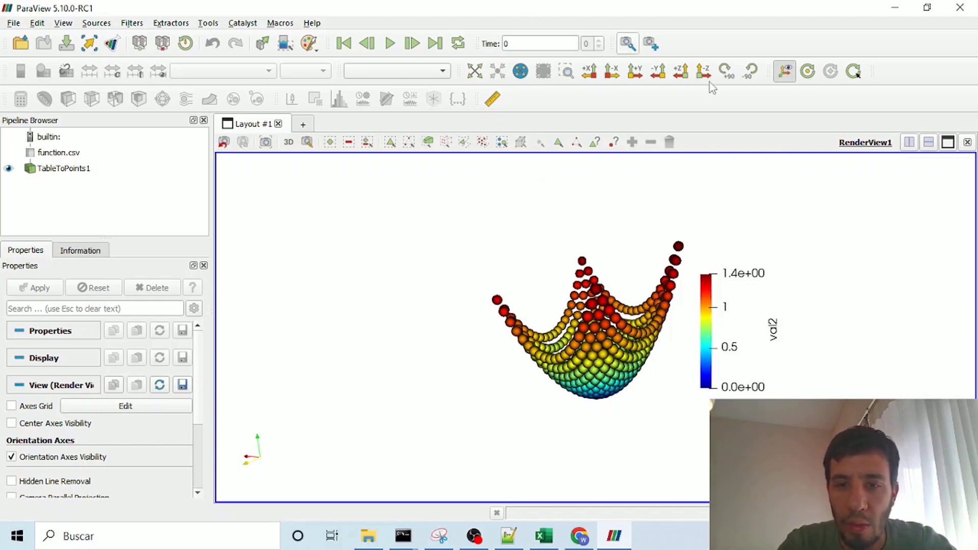
left_click_drag(586, 293, 619, 320)
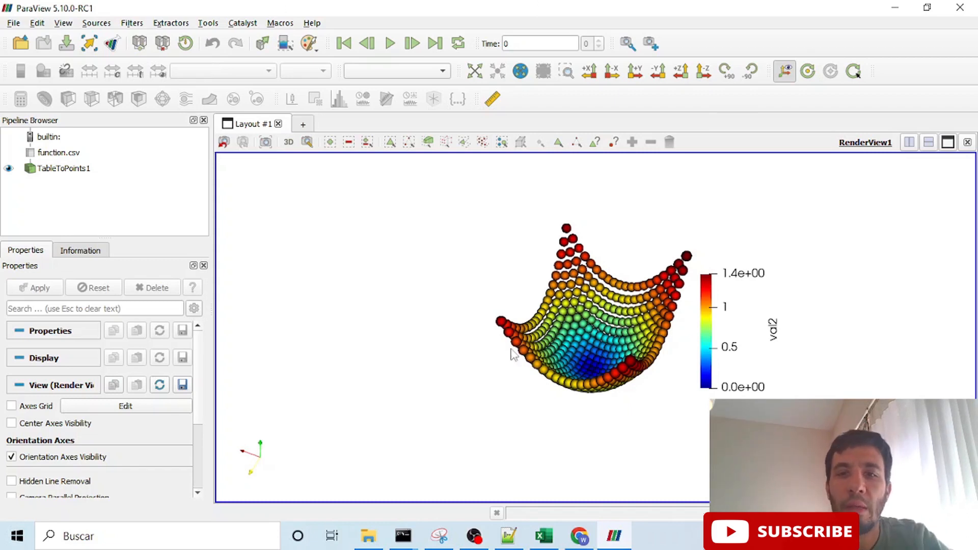
left_click(474, 536)
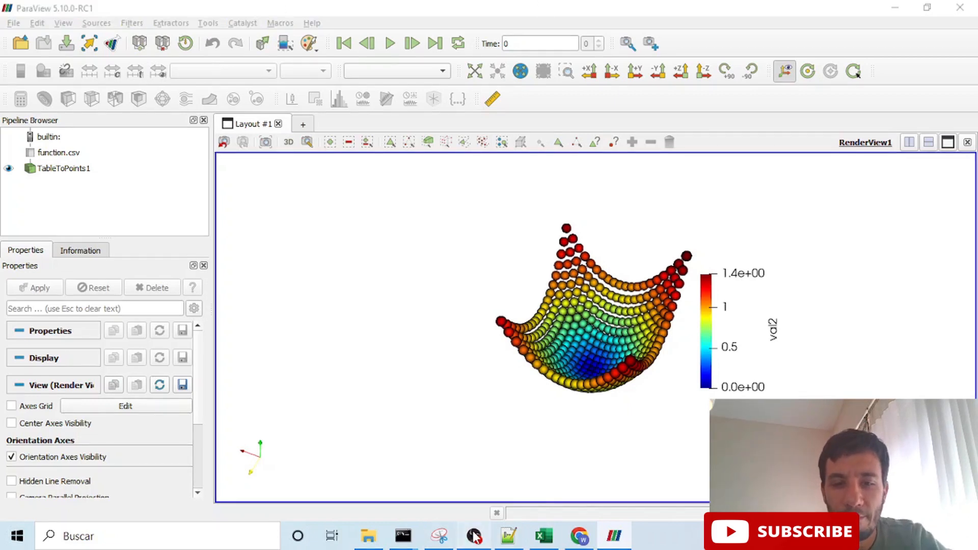